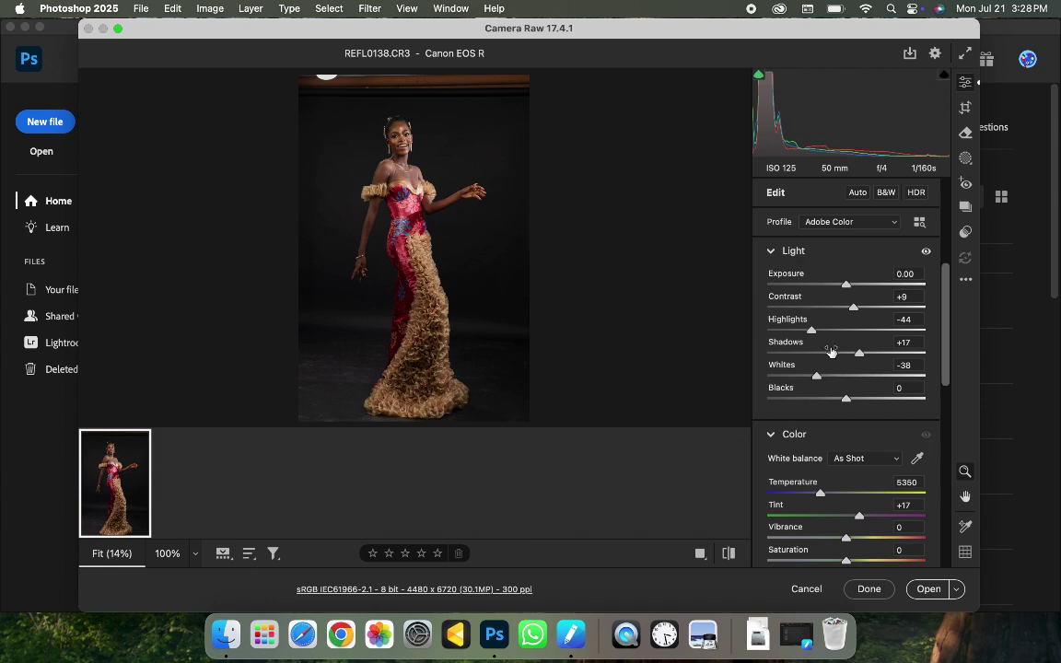
# - Lower Highlights to -42 in Camera Raw and open the photo in Photoshop
pyautogui.moveTo(812, 330); pyautogui.dragTo(813, 329)
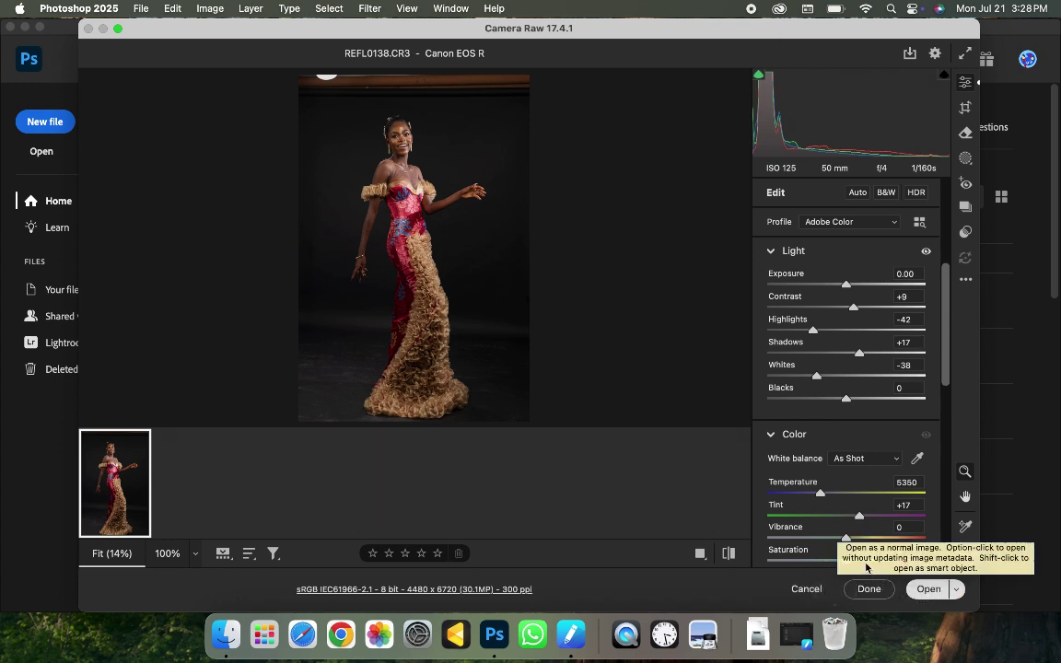
pyautogui.press('Return')
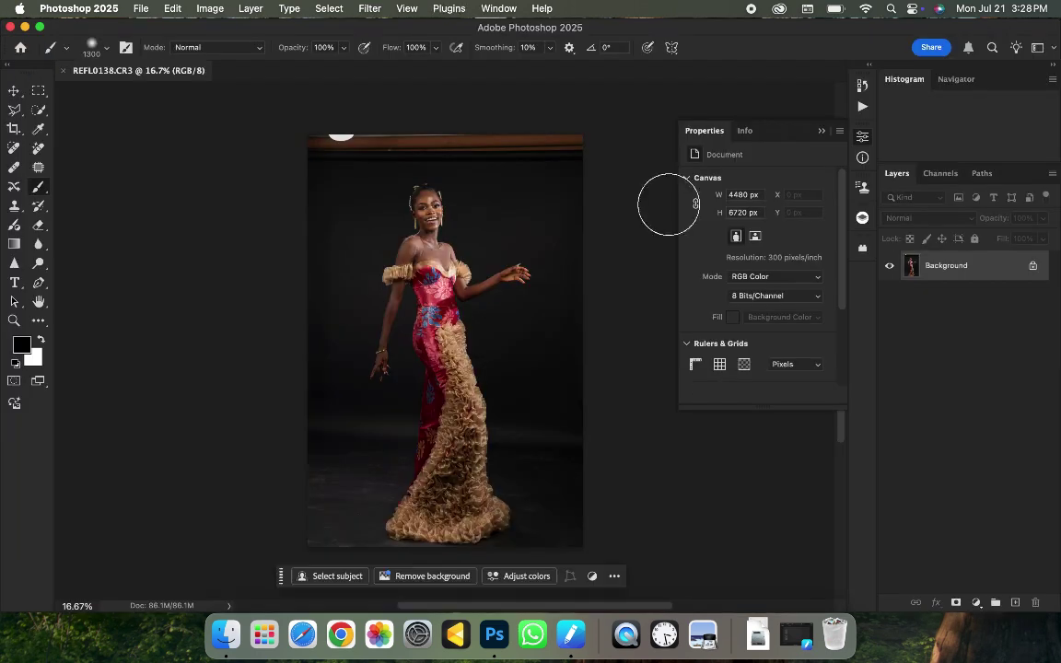
pyautogui.press('super+minus')
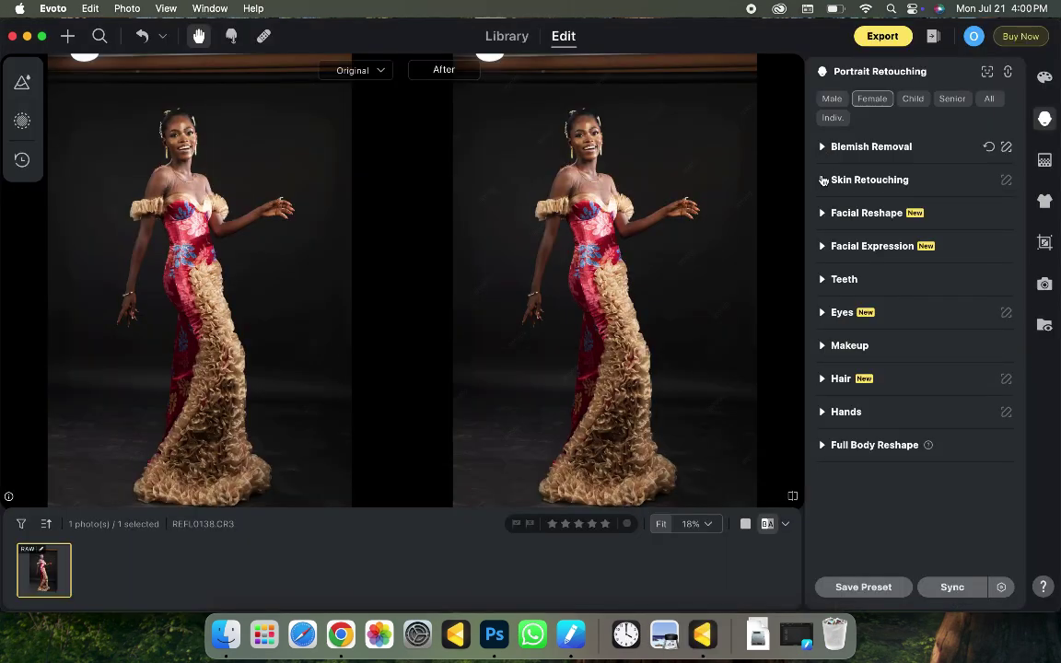
# - Expand Skin Retouching and set Frequency Separation to 100 and Sculpt to about 60
pyautogui.click(821, 180)
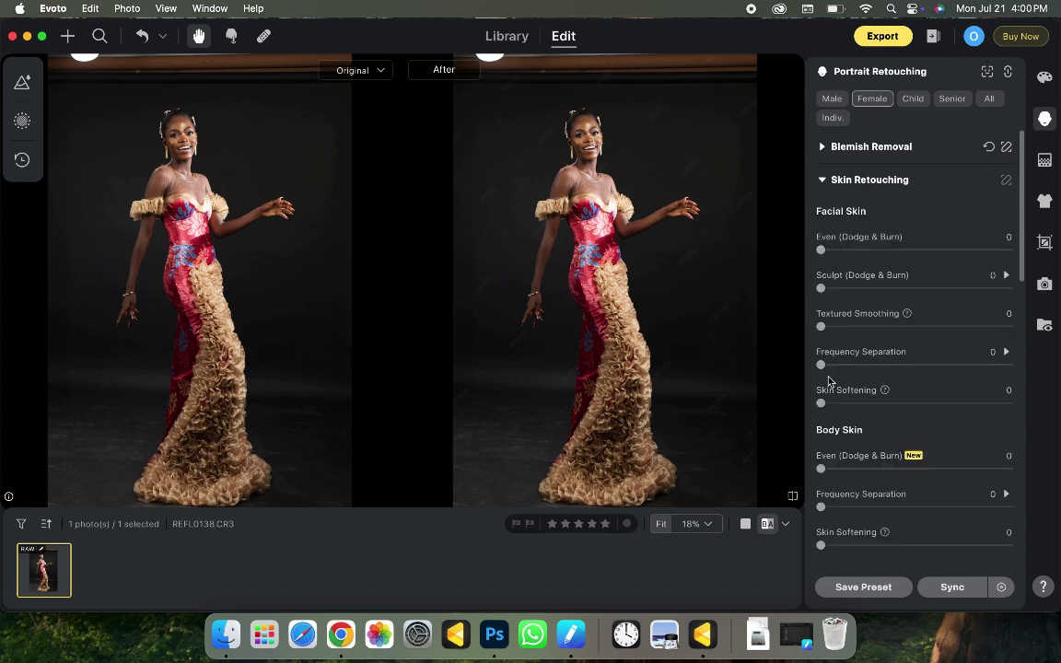
pyautogui.moveTo(823, 367); pyautogui.dragTo(1008, 403)
pyautogui.moveTo(825, 288)
pyautogui.mouseDown()
pyautogui.moveTo(909, 297)
pyautogui.moveTo(921, 267)
pyautogui.mouseUp()
# - Pick a brown skin tone at 85 and raise the Skin Radiance and AI Unify sliders
pyautogui.scroll(-5, 1005, 356)
pyautogui.scroll(-5, 1004, 356)
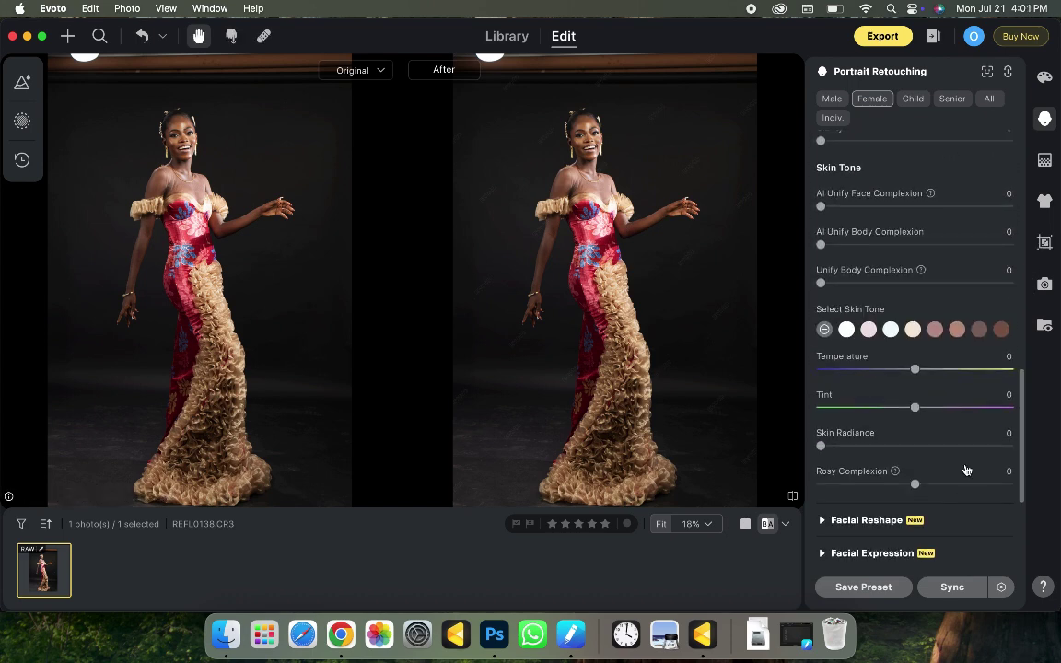
pyautogui.click(935, 329)
pyautogui.moveTo(919, 359); pyautogui.dragTo(954, 359)
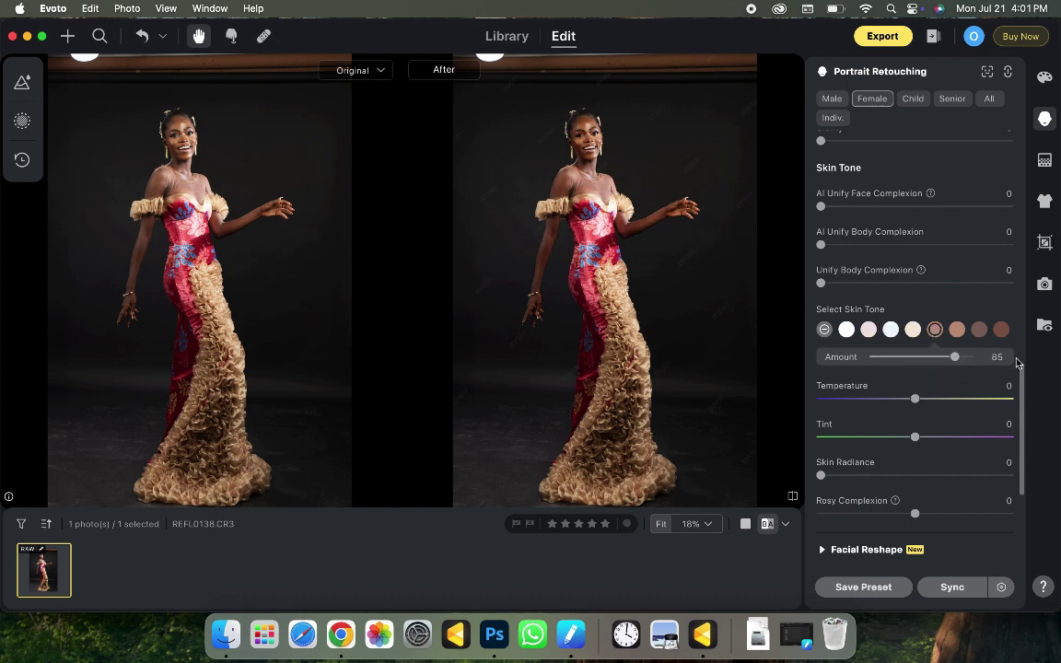
pyautogui.scroll(-5, 931, 359)
pyautogui.moveTo(822, 310); pyautogui.dragTo(985, 330)
pyautogui.moveTo(1018, 445); pyautogui.dragTo(1020, 351)
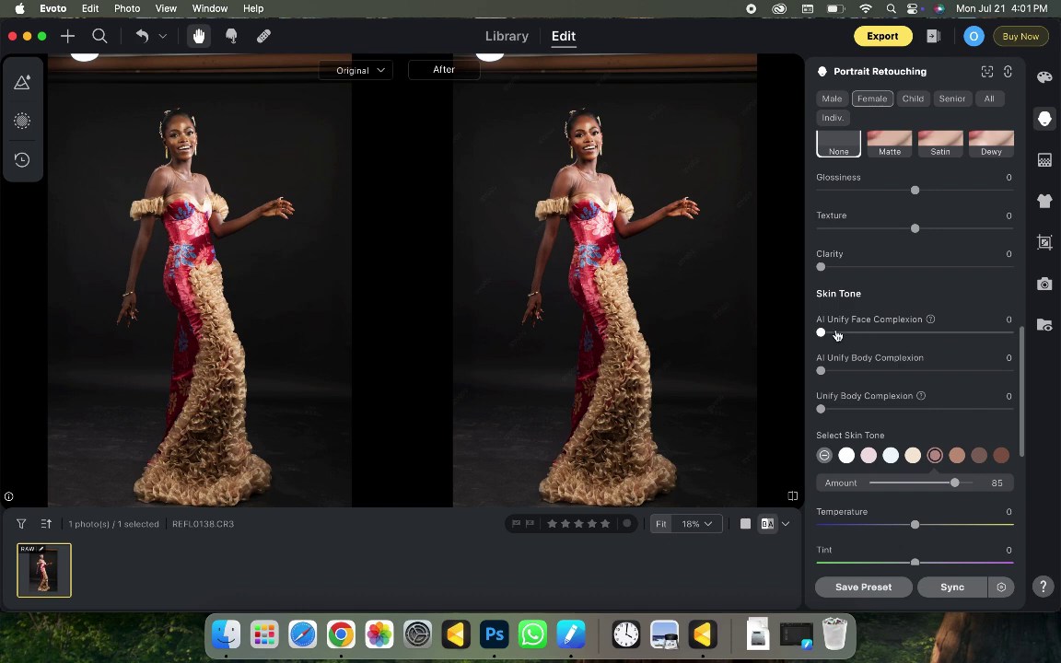
pyautogui.moveTo(821, 332); pyautogui.dragTo(1000, 333)
pyautogui.moveTo(821, 370); pyautogui.dragTo(989, 371)
pyautogui.moveTo(821, 409); pyautogui.dragTo(962, 416)
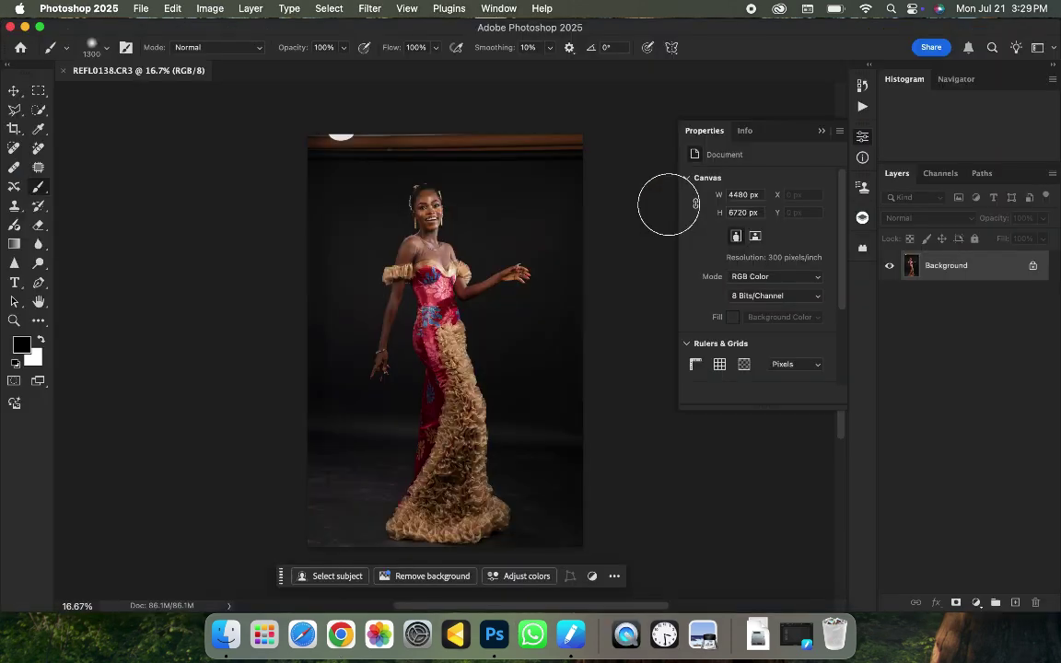
# - Zoom out on the retouched REFL0138.CR3 photo
pyautogui.press('super+minus')
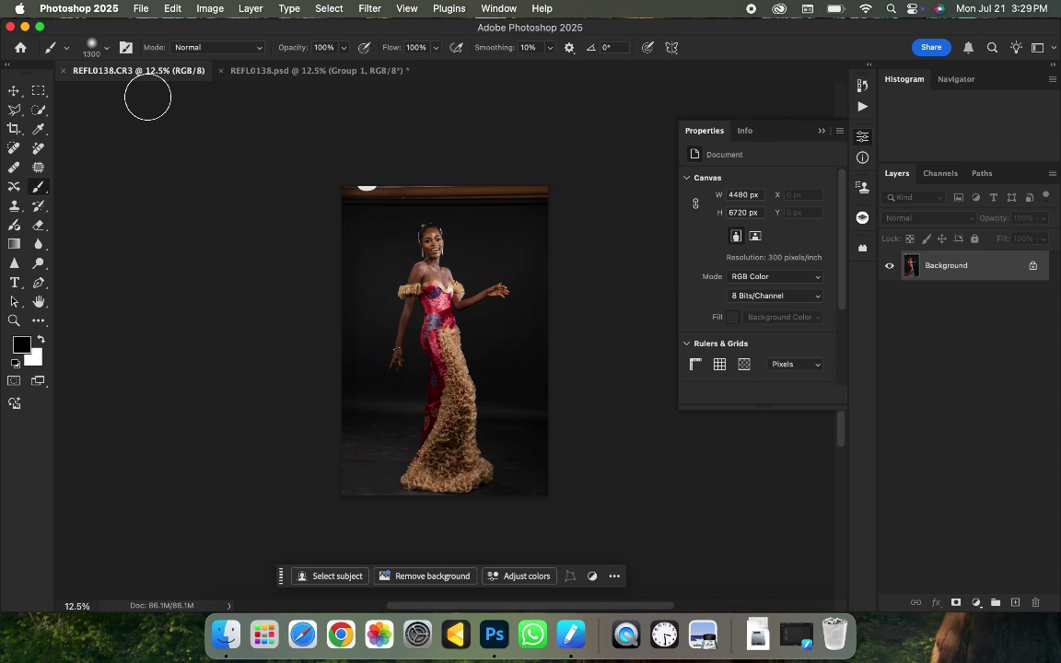
# - Crop at 4:5, extending top and bottom to enlarge the canvas to 5918 × 7398 px
pyautogui.click(13, 129)
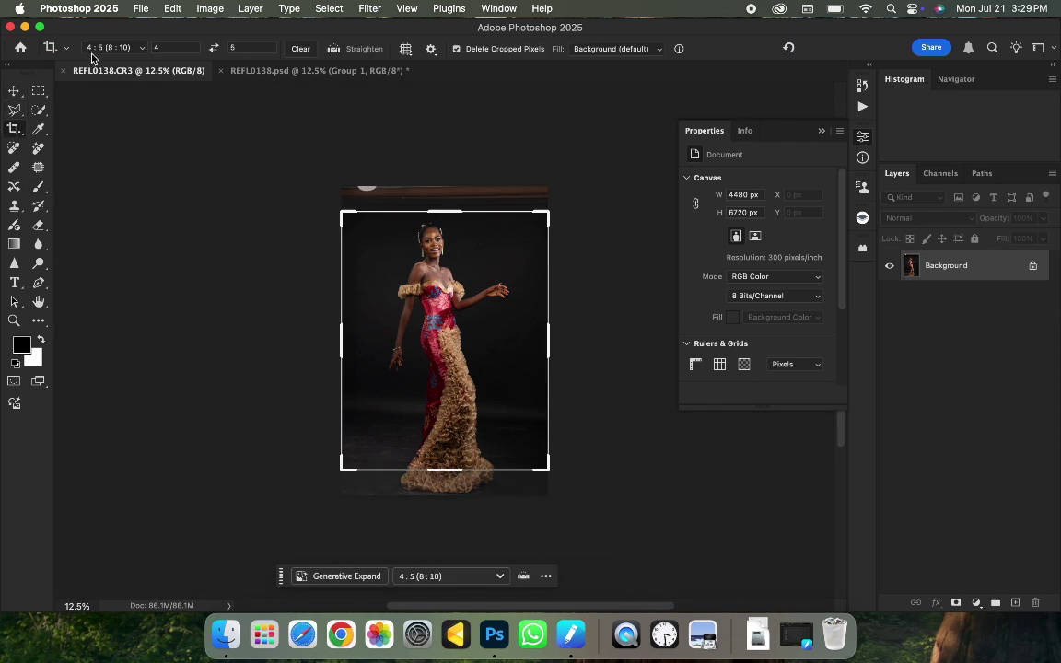
pyautogui.moveTo(440, 470)
pyautogui.mouseDown()
pyautogui.moveTo(439, 493)
pyautogui.moveTo(443, 486)
pyautogui.mouseUp()
pyautogui.moveTo(416, 188); pyautogui.dragTo(458, 151)
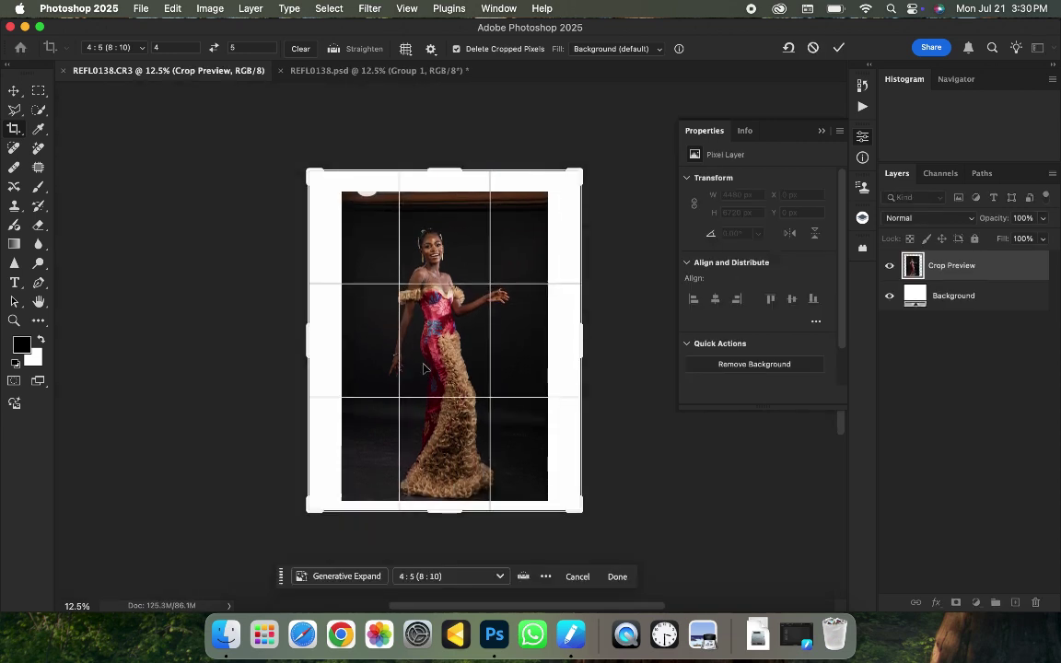
pyautogui.press('Return')
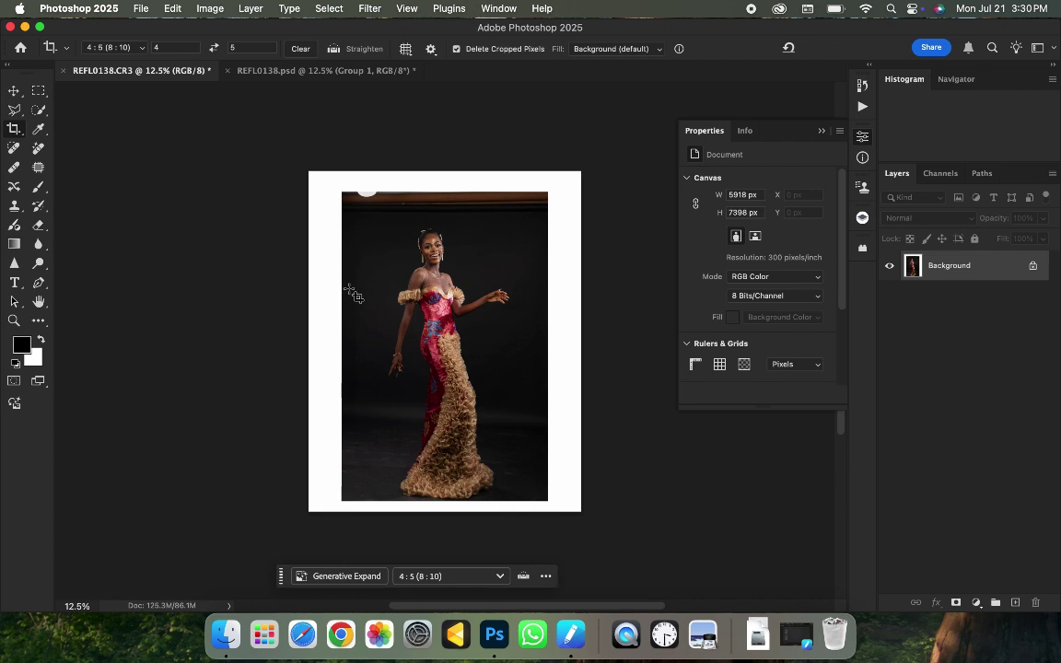
pyautogui.press('super+equal')
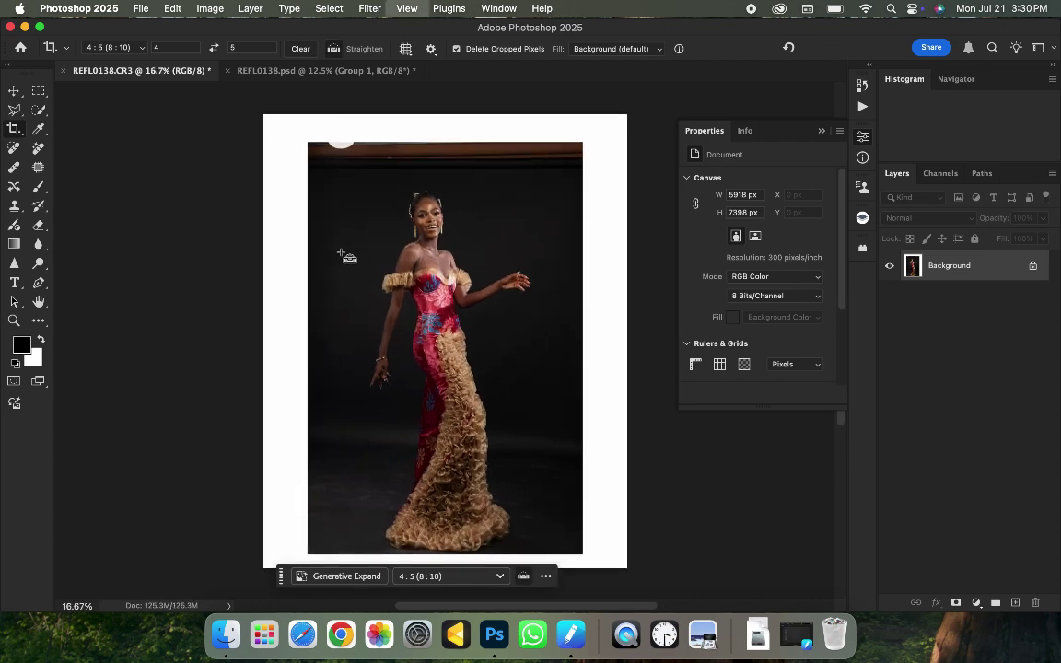
pyautogui.press('super+minus')
pyautogui.press('super+equal')
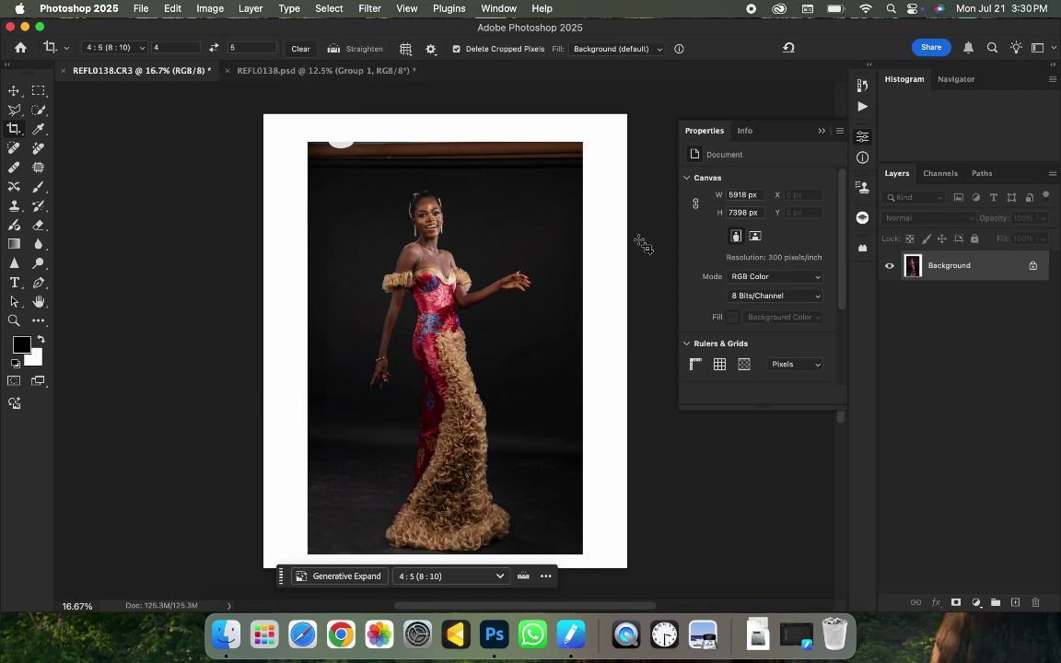
# - Switch to the REFL0138.psd document
pyautogui.click(276, 71)
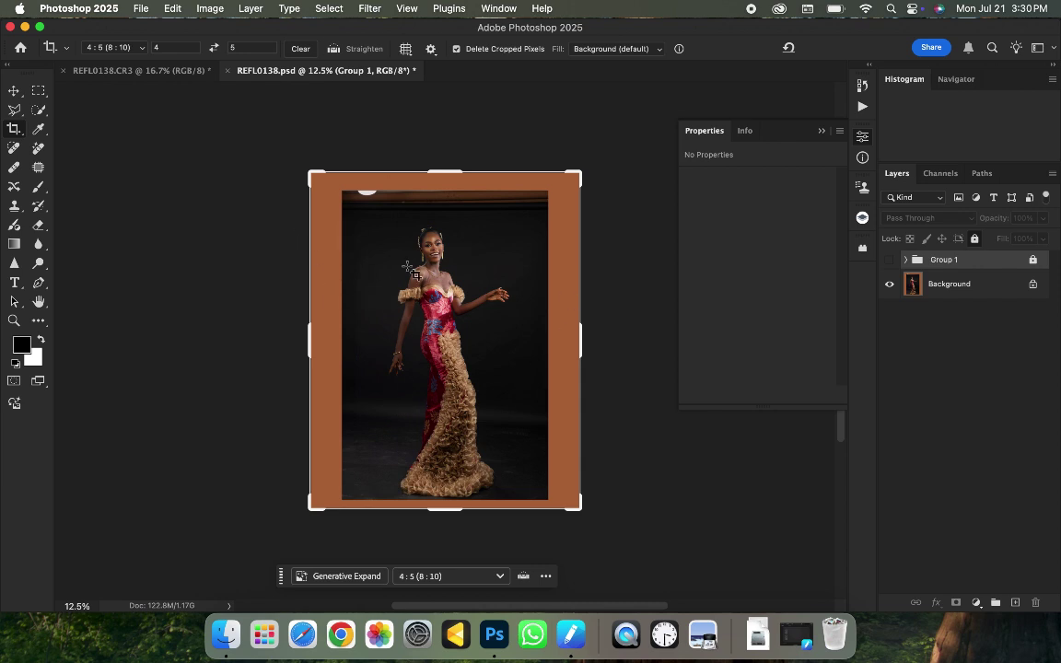
pyautogui.press('super+equal')
pyautogui.press('super+minus')
pyautogui.press('super+equal')
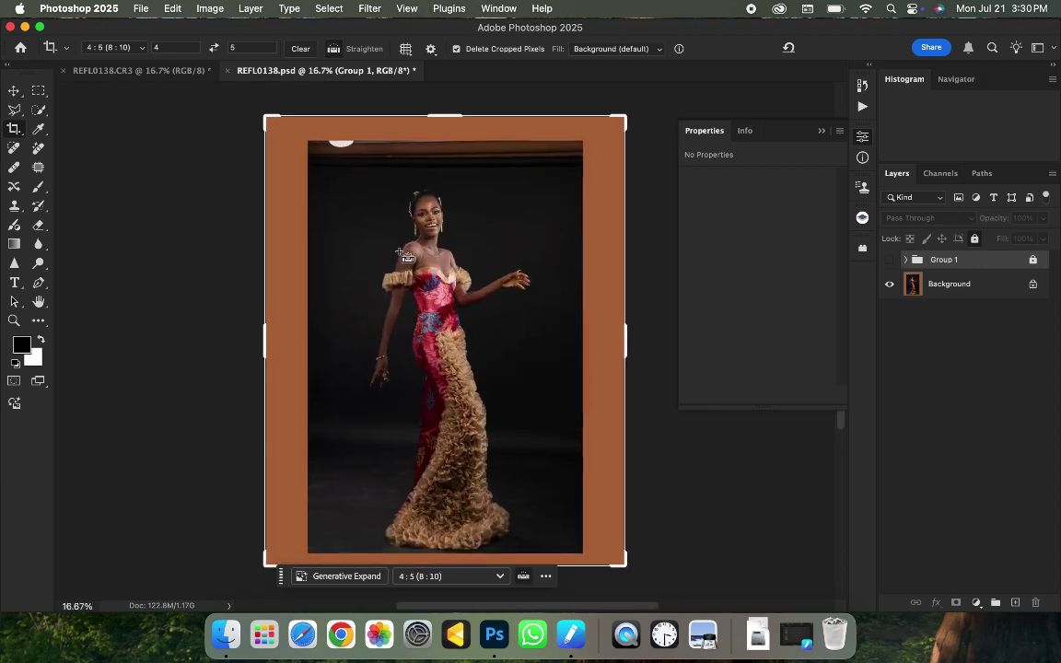
pyautogui.press('super+minus')
pyautogui.press('super+equal')
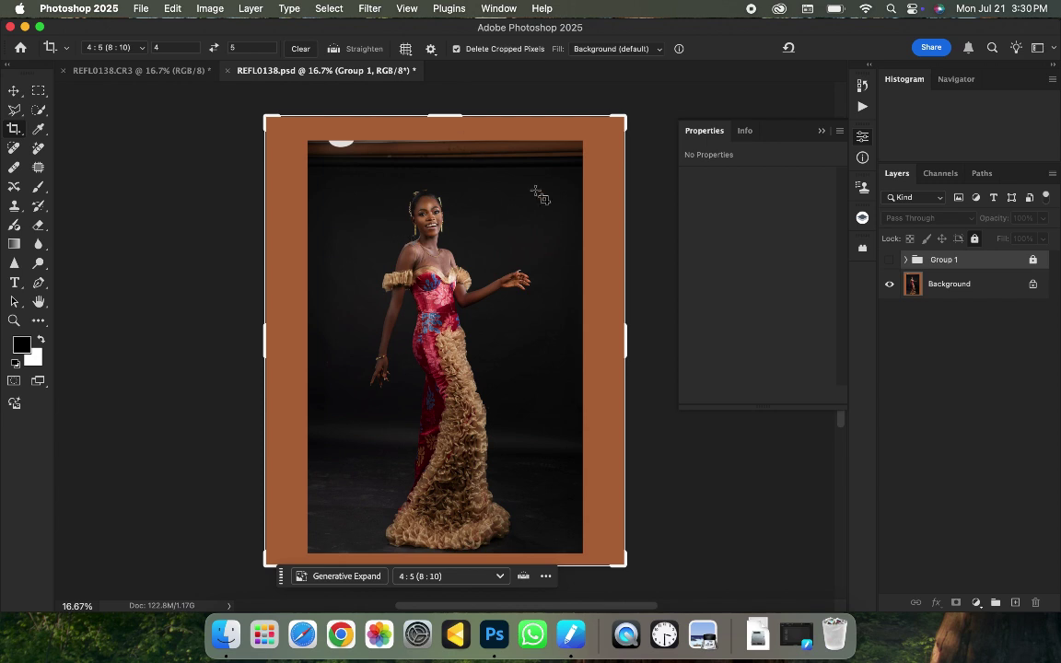
# - Show then hide Group 1's door backdrop, and select the Background layer
pyautogui.click(888, 260)
pyautogui.press('super+minus')
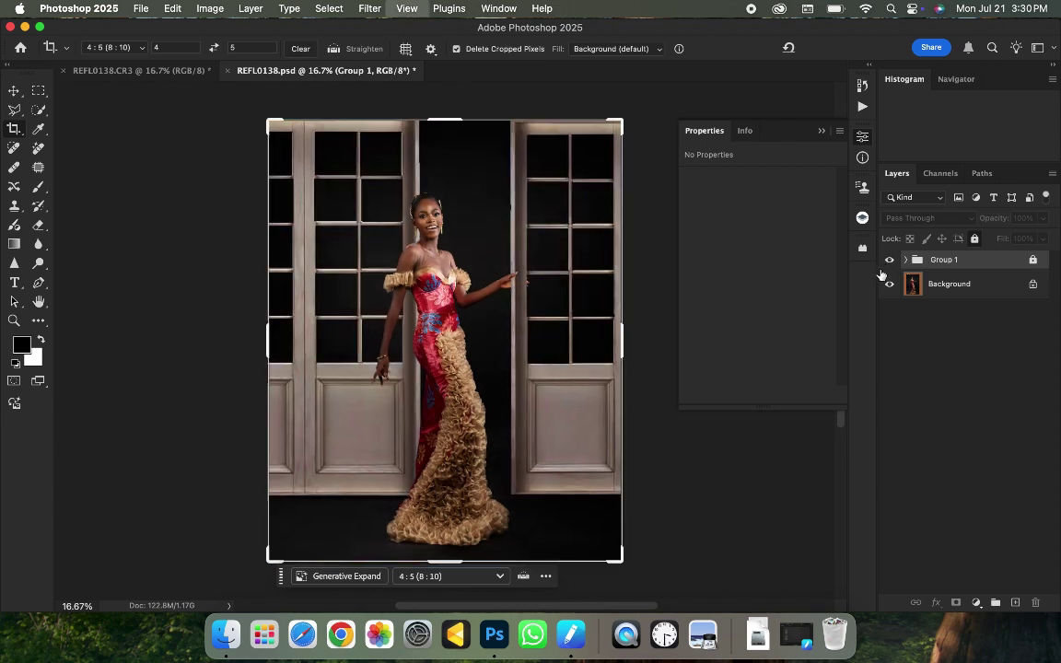
pyautogui.press('super+equal')
pyautogui.press('super+minus')
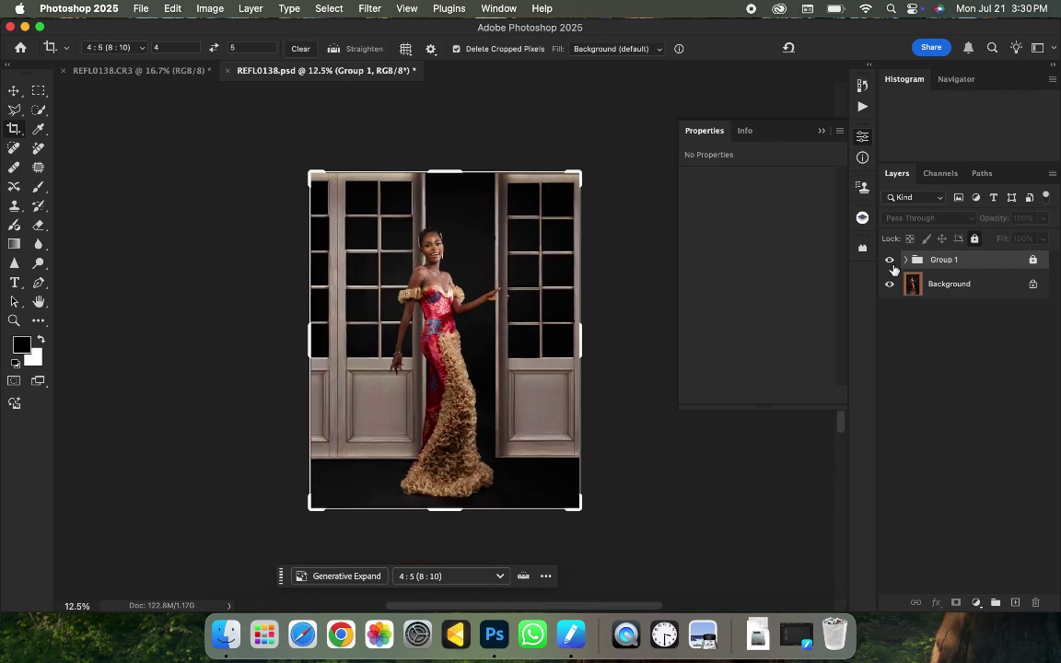
pyautogui.press('super+equal')
pyautogui.press('super+minus')
pyautogui.click(889, 267)
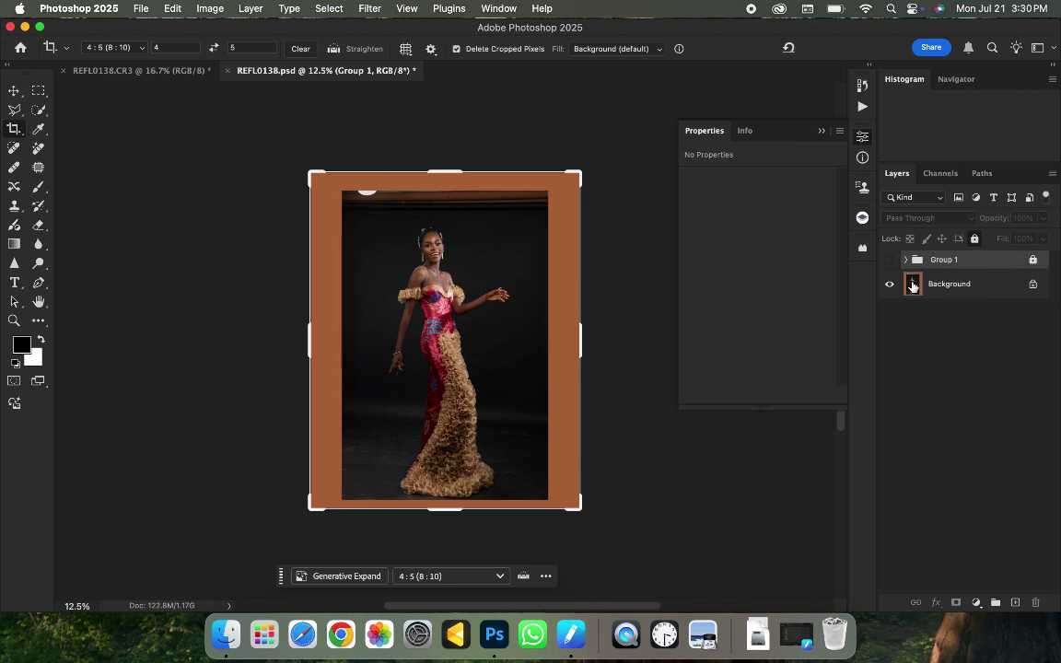
pyautogui.click(961, 291)
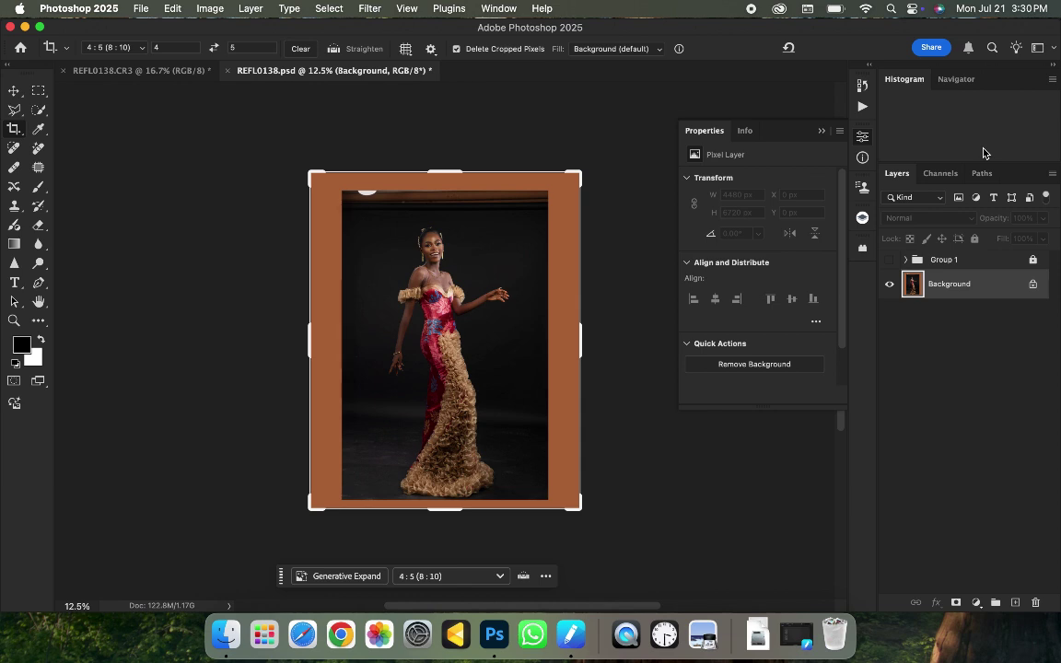
# - Duplicate the Background layer as Background copy 3 with Cmd+J
pyautogui.press('super+j')
pyautogui.press('super+equal')
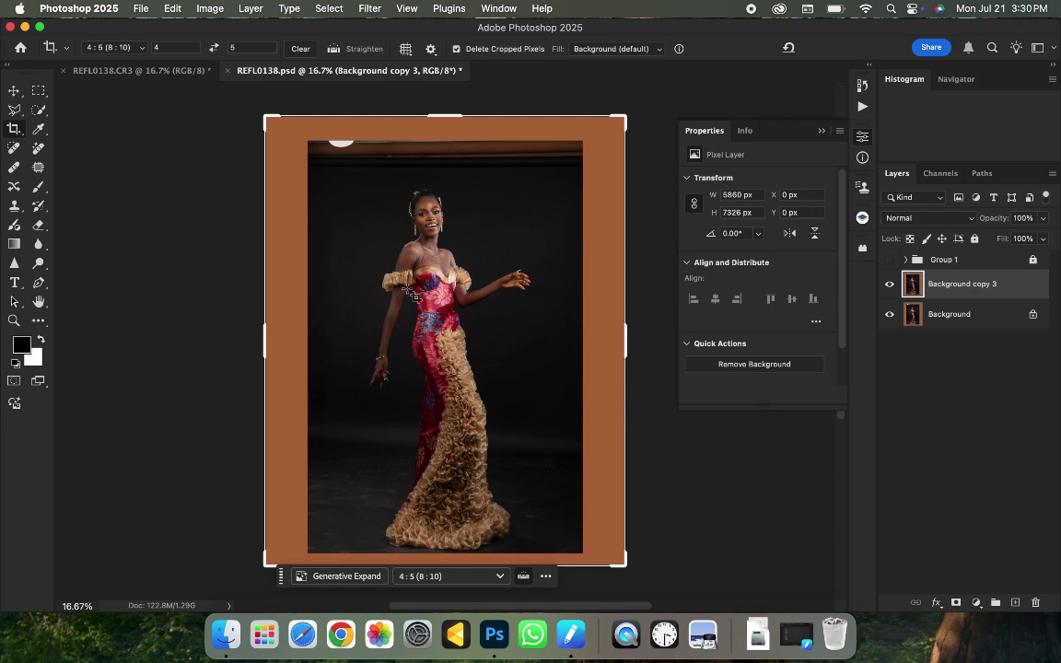
pyautogui.press('super+minus')
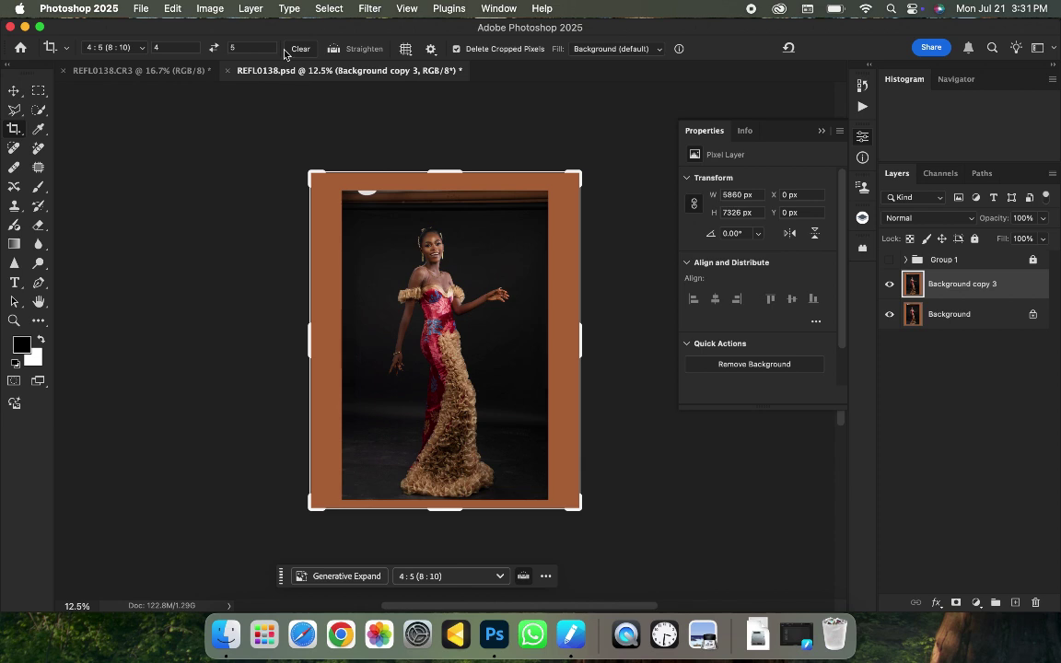
# - Load the saved 'mod' channel as a selection of the model
pyautogui.click(329, 8)
pyautogui.click(360, 324)
pyautogui.click(484, 269)
pyautogui.click(472, 300)
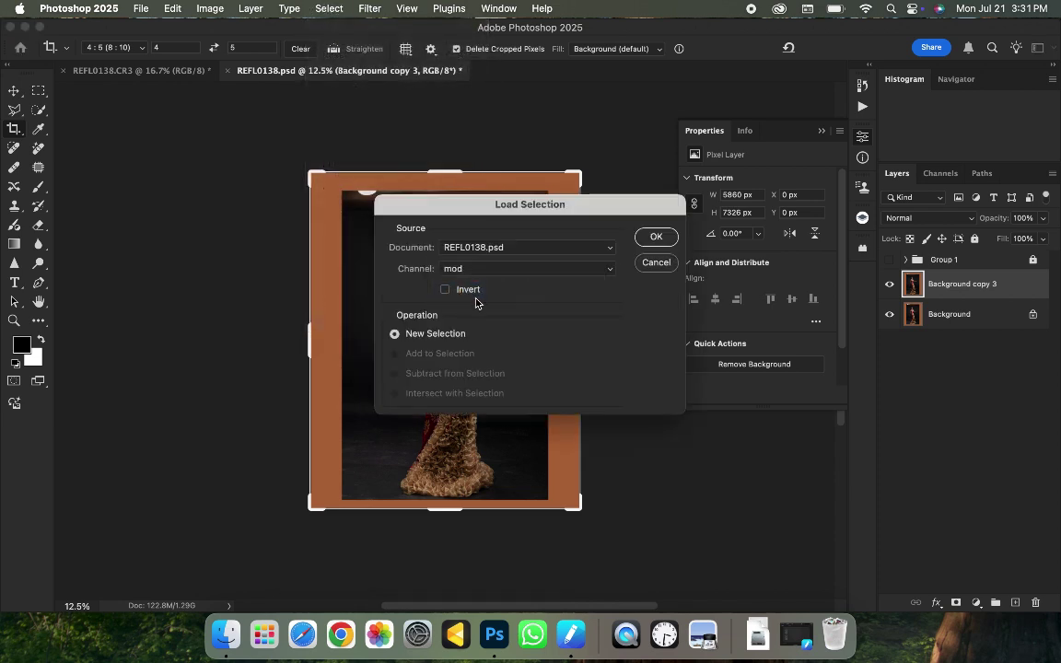
pyautogui.press('Return')
pyautogui.press('super+equal')
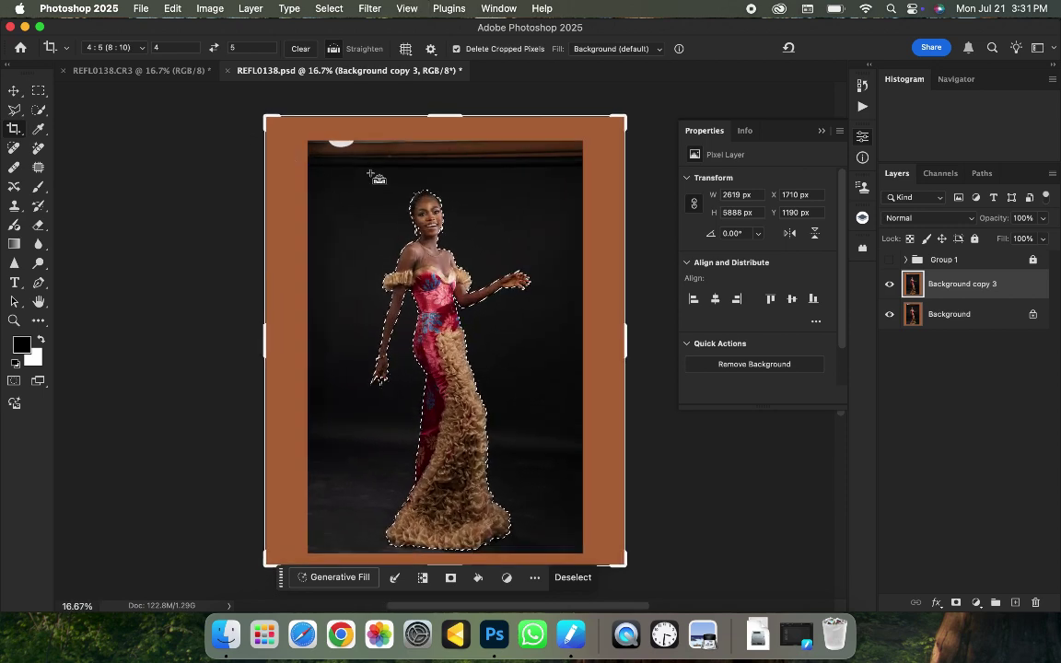
pyautogui.press('super+equal')
# - Feather the model selection by 2 pixels and fit the image in view
pyautogui.rightClick(398, 208)
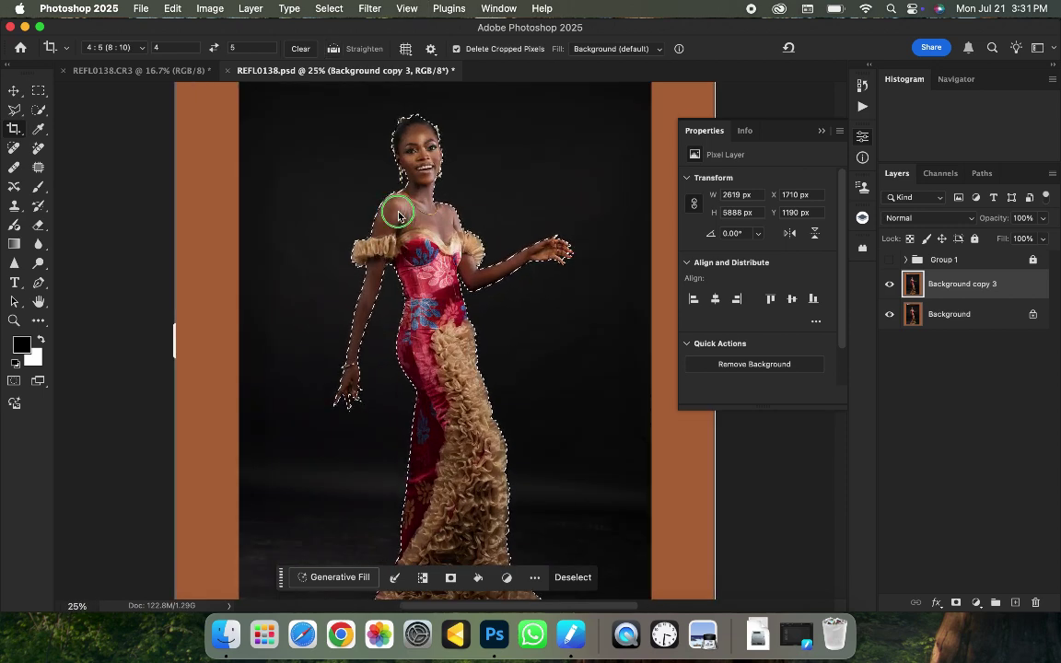
pyautogui.click(308, 194)
pyautogui.click(14, 110)
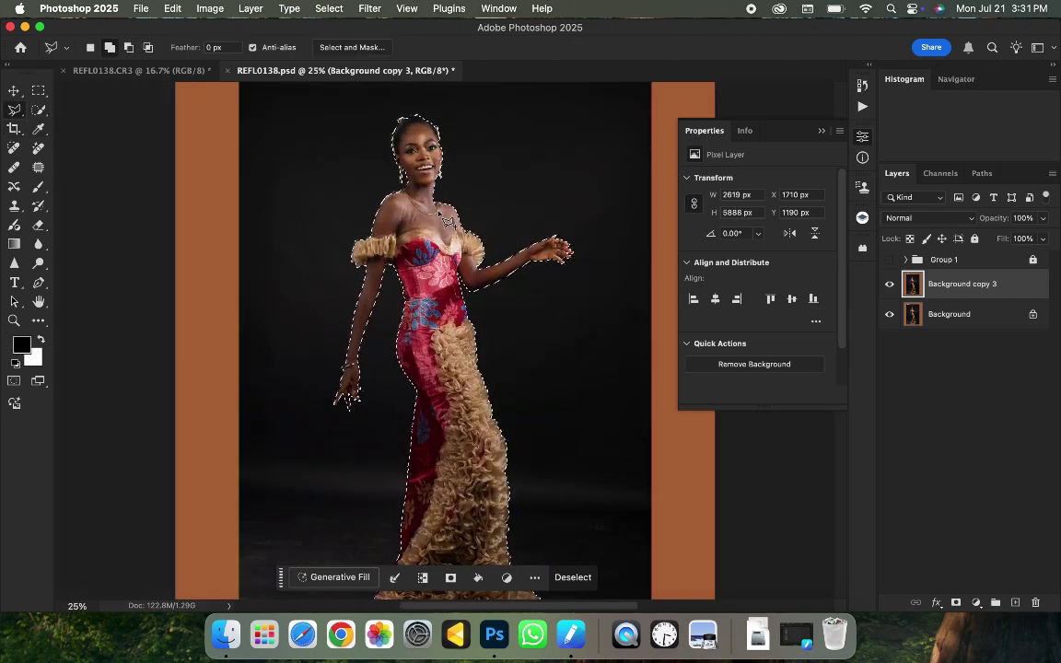
pyautogui.rightClick(382, 191)
pyautogui.click(452, 252)
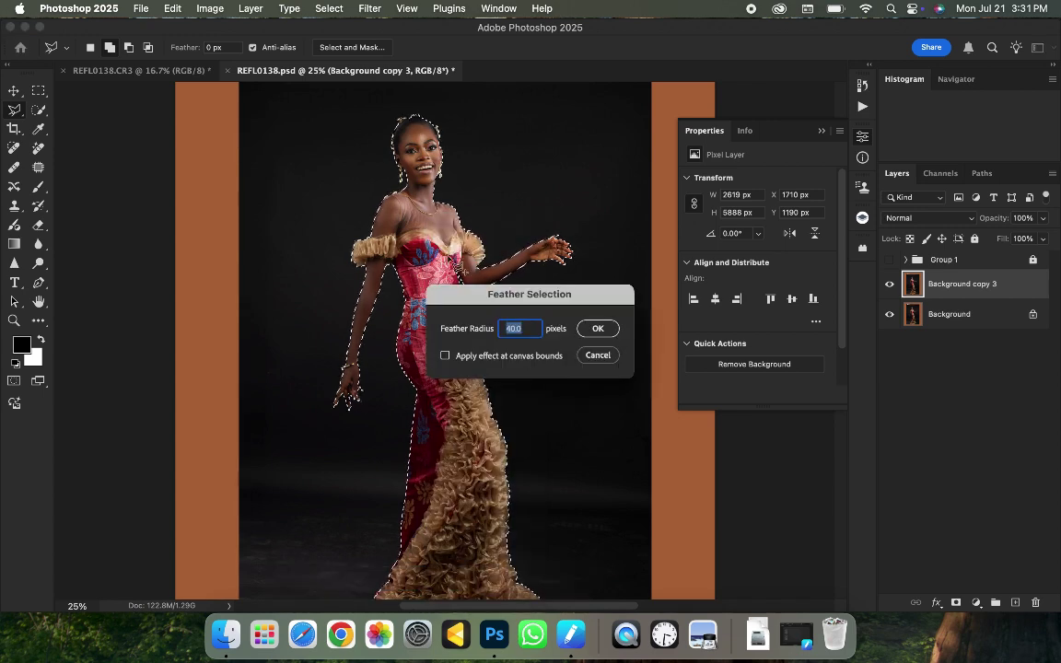
pyautogui.write('2')
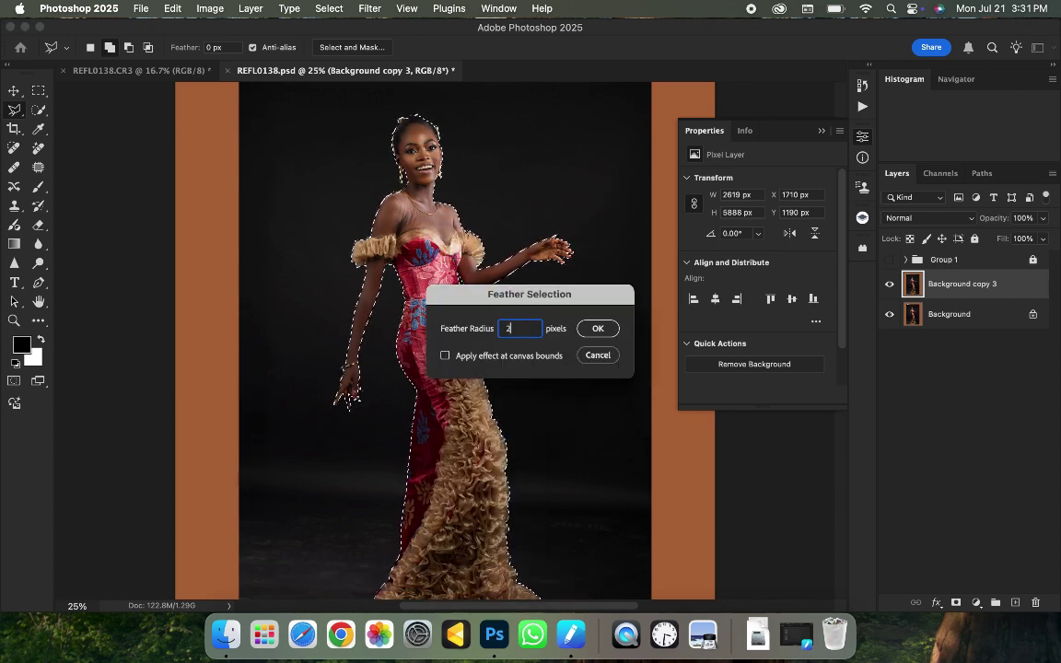
pyautogui.click(597, 330)
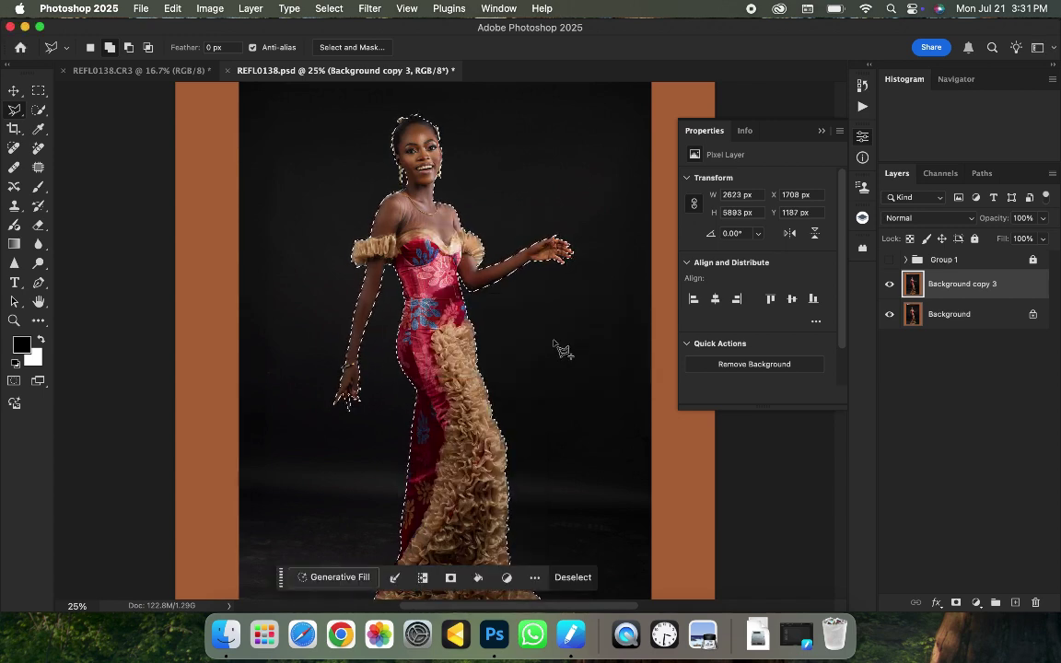
pyautogui.press('super+minus')
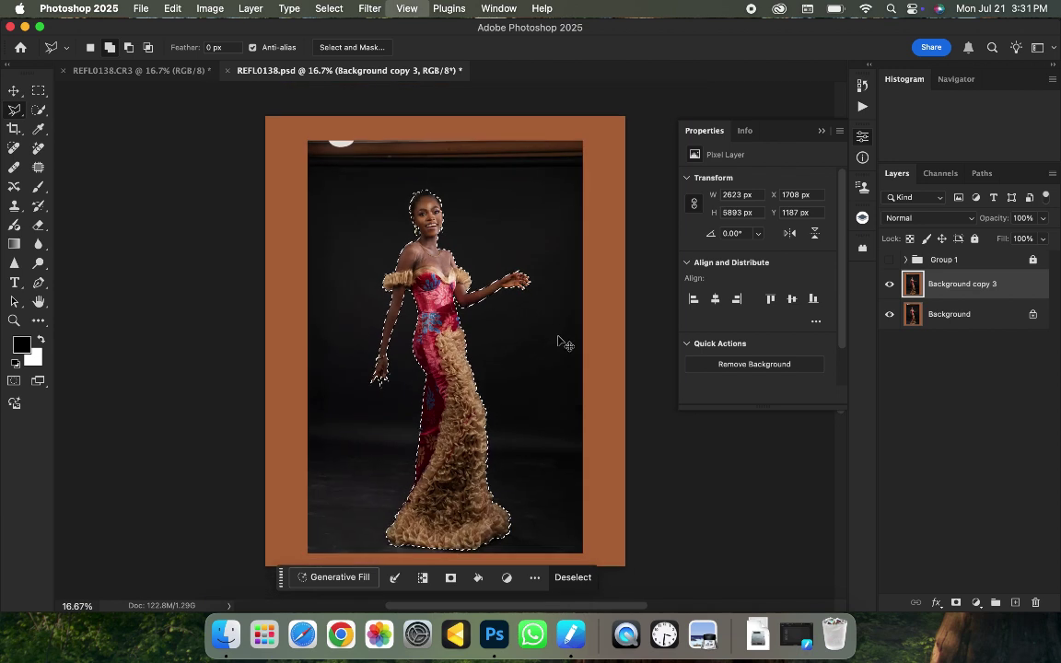
# - Mask Background copy 3 to the model selection and duplicate the Background layer
pyautogui.click(955, 602)
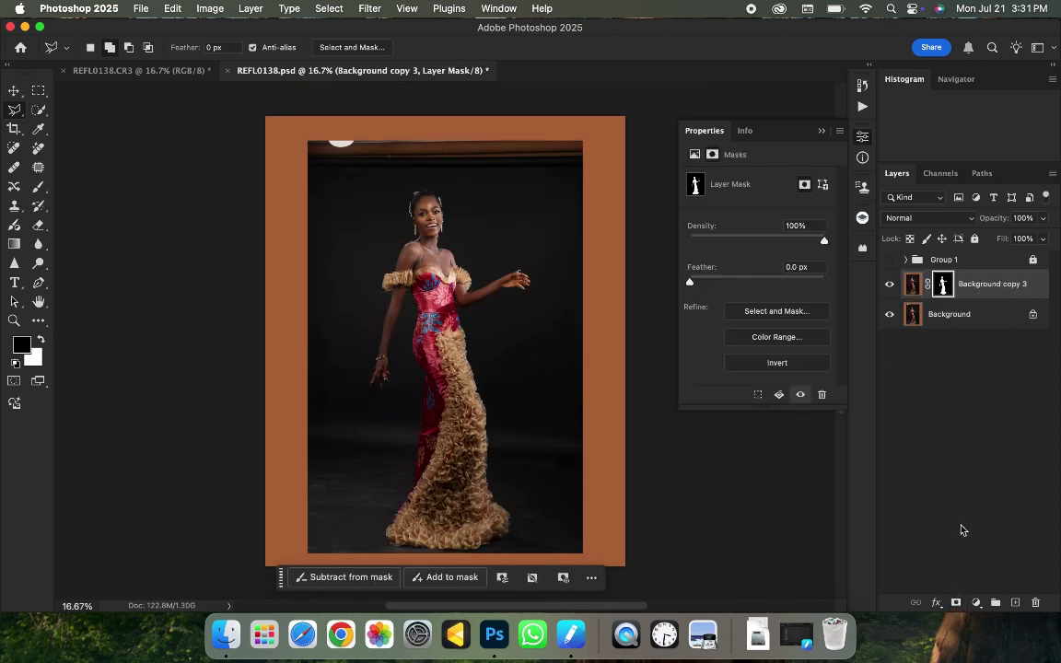
pyautogui.click(940, 328)
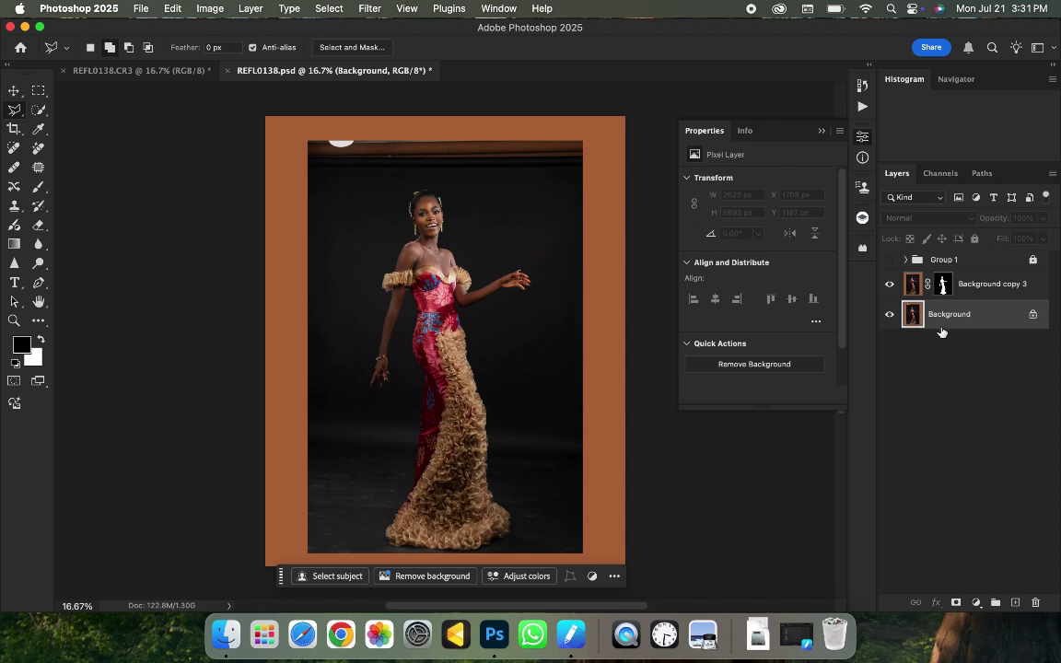
pyautogui.press('super+j')
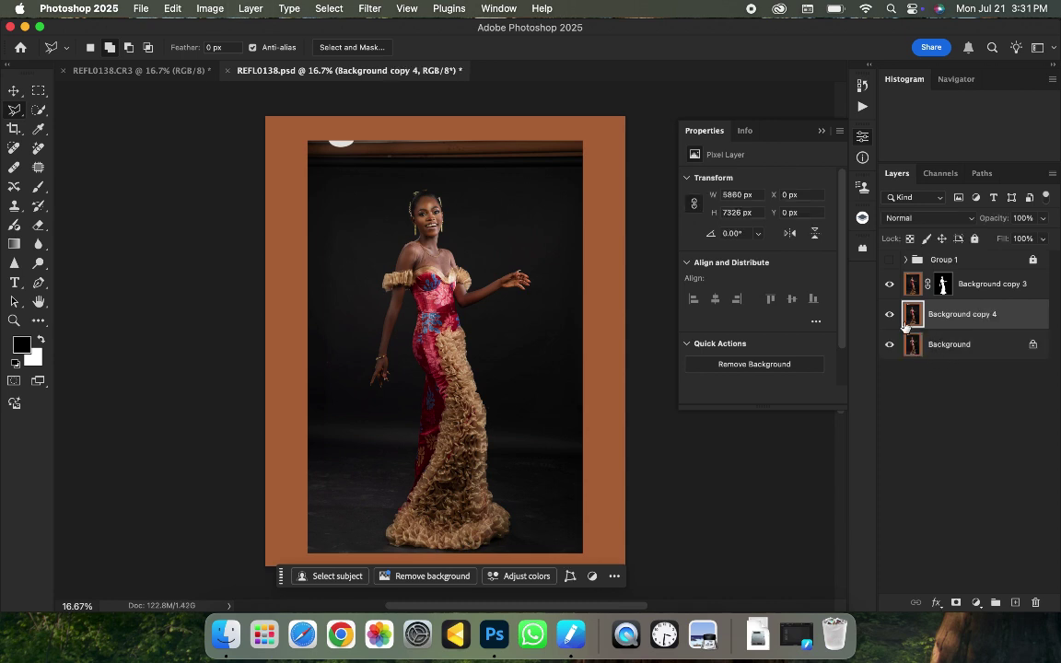
# - Rename the new copy 'just background' and reload the model outline from the mask
pyautogui.doubleClick(961, 314)
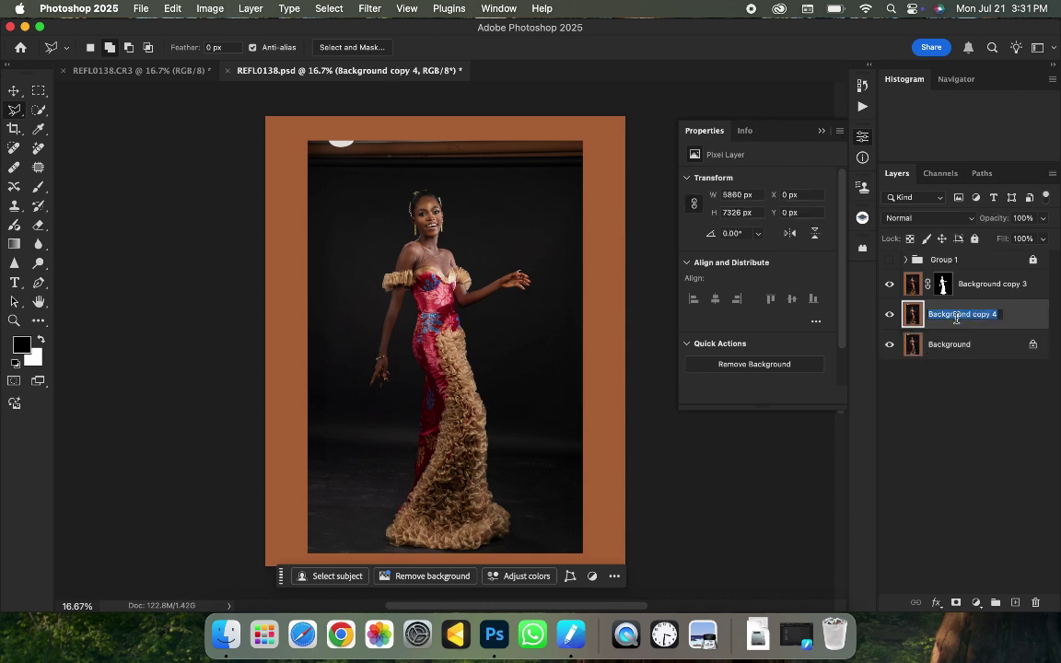
pyautogui.press('BackSpace')
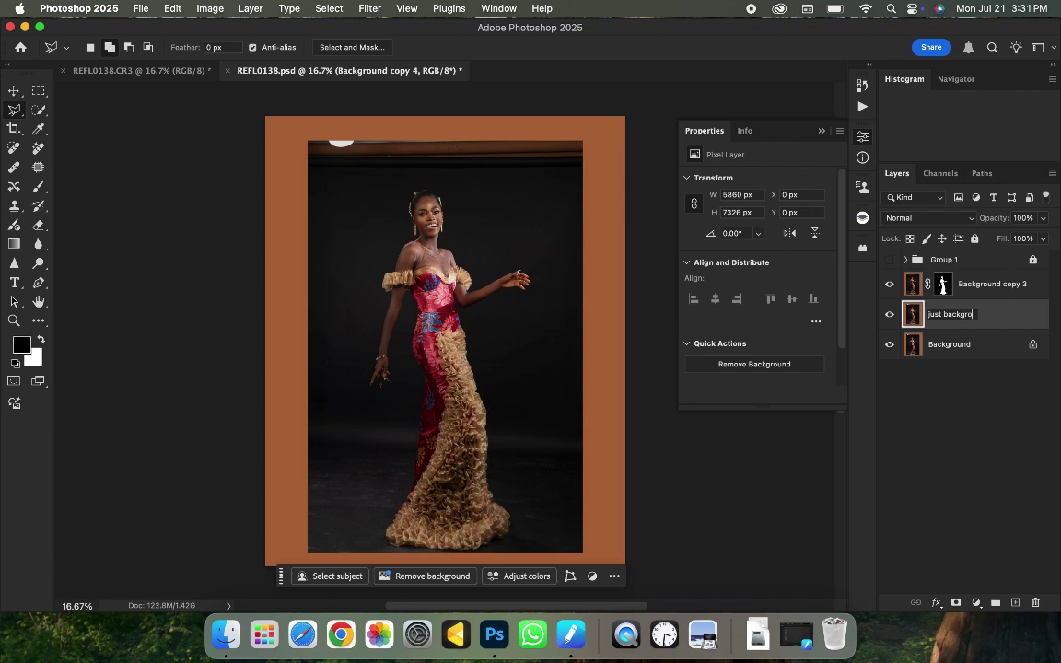
pyautogui.press('Return')
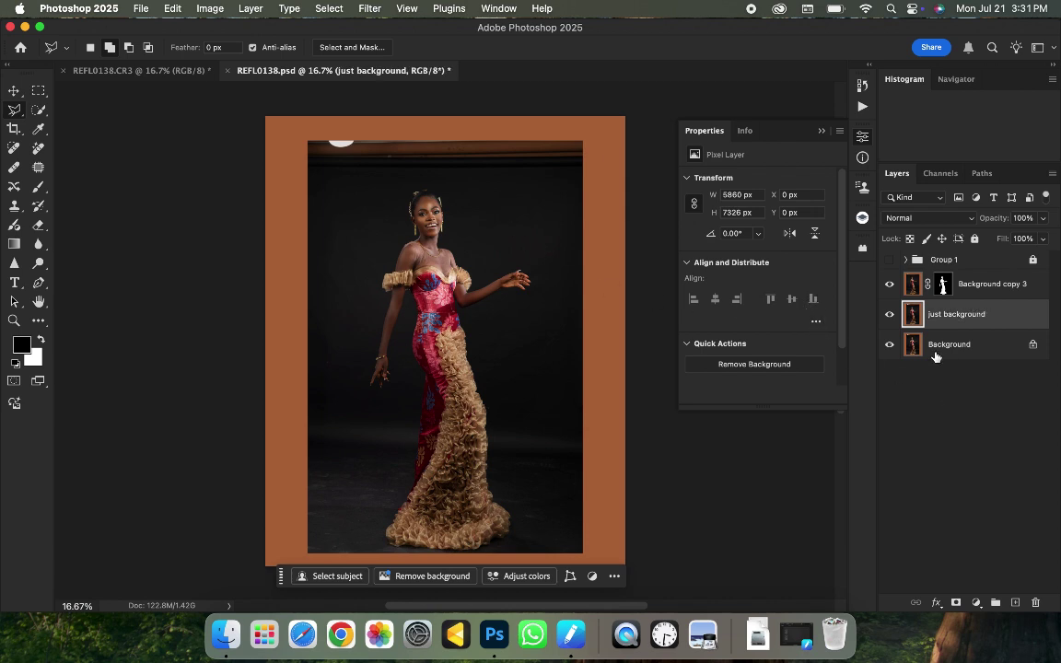
pyautogui.keyDown('super'); pyautogui.click(943, 285); pyautogui.keyUp('super')
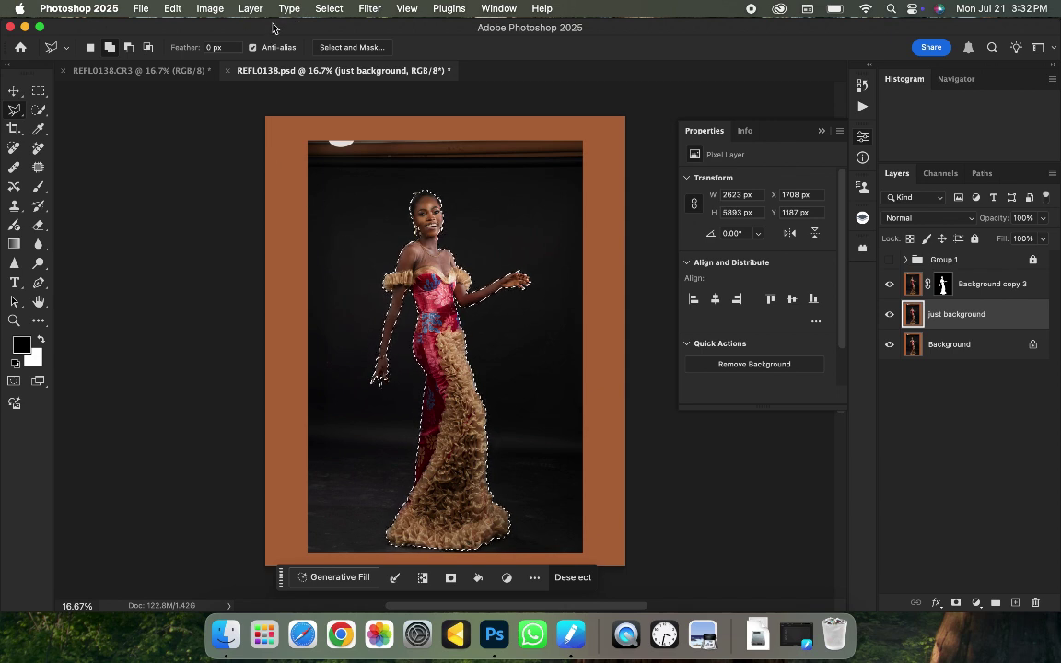
# - Expand the model selection by 8 pixels
pyautogui.click(329, 10)
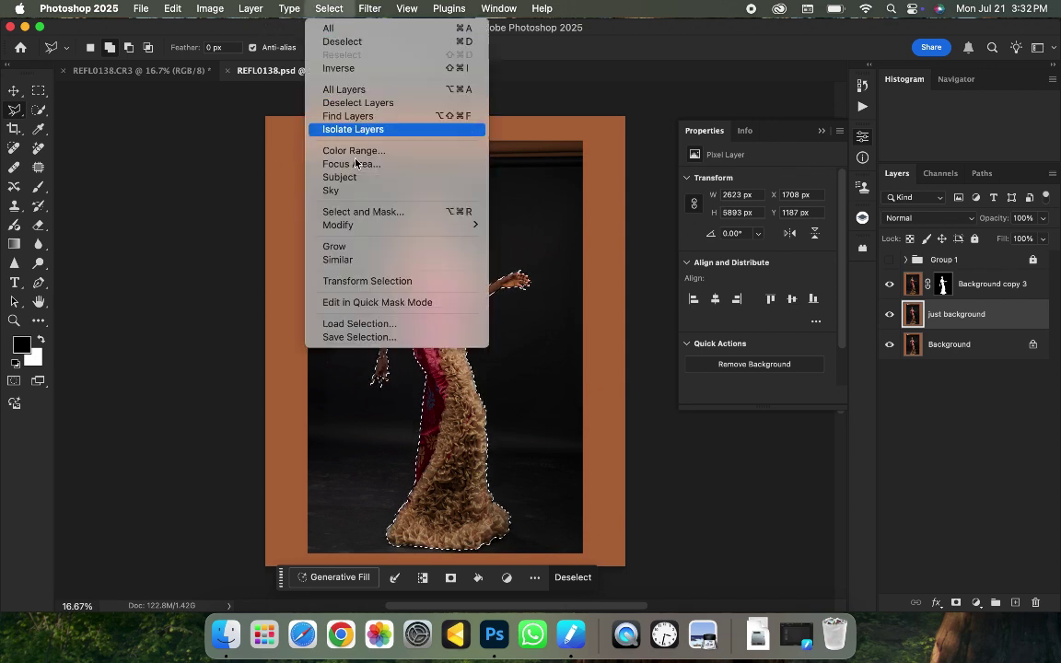
pyautogui.moveTo(426, 226)
pyautogui.click(522, 251)
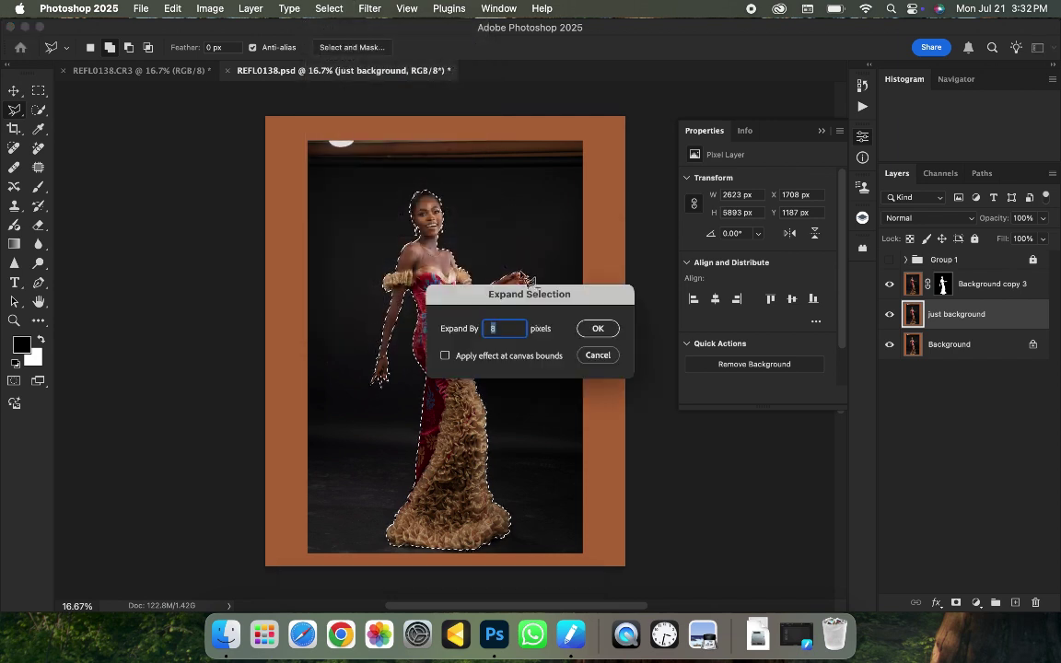
pyautogui.click(597, 329)
pyautogui.press('super+minus')
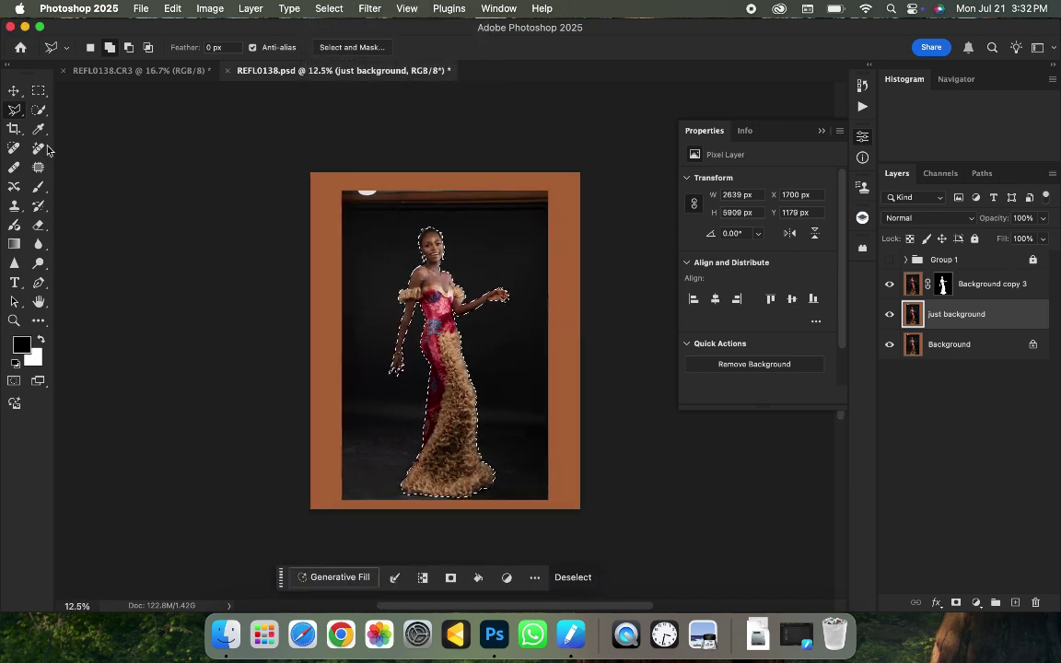
# - Add the top, left and bottom orange border strips to the selection with the Rectangular Marquee
pyautogui.click(40, 92)
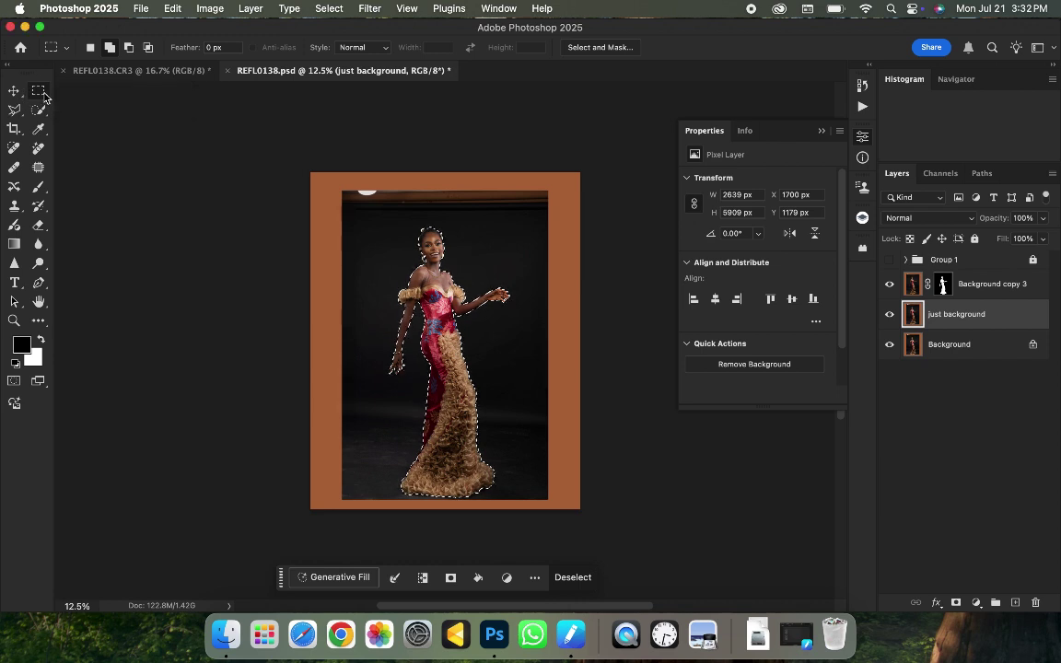
pyautogui.moveTo(290, 158); pyautogui.dragTo(667, 543)
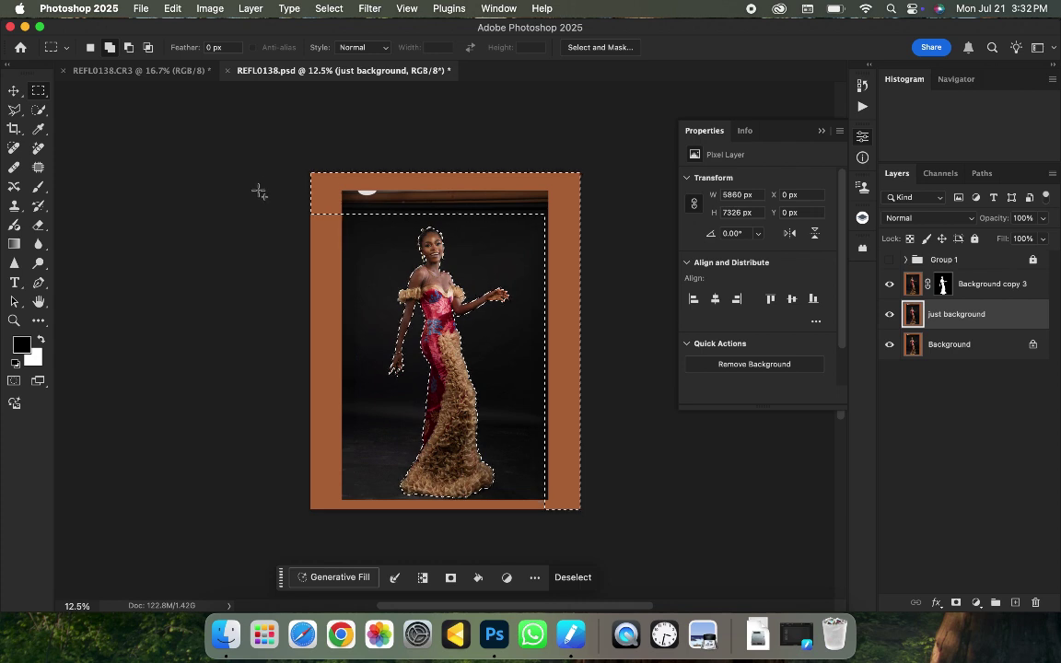
pyautogui.moveTo(310, 211); pyautogui.dragTo(346, 522)
pyautogui.moveTo(563, 532); pyautogui.dragTo(326, 495)
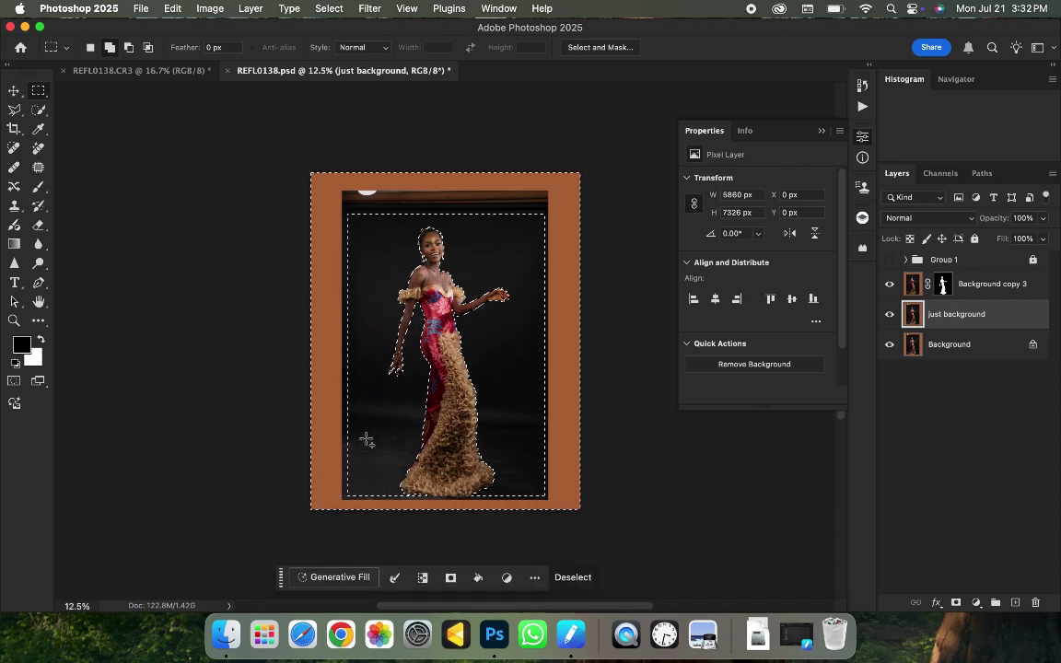
pyautogui.press('super+equal')
pyautogui.press('super+minus')
# - Fill the selection on 'just background' with Content-Aware, then deselect
pyautogui.rightClick(402, 311)
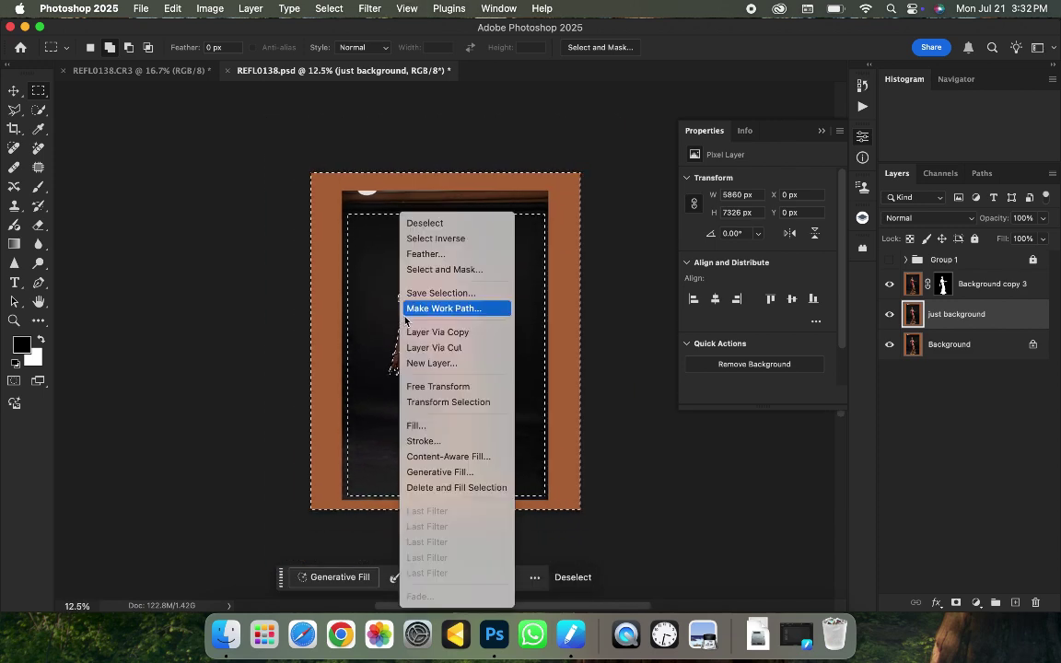
pyautogui.click(427, 423)
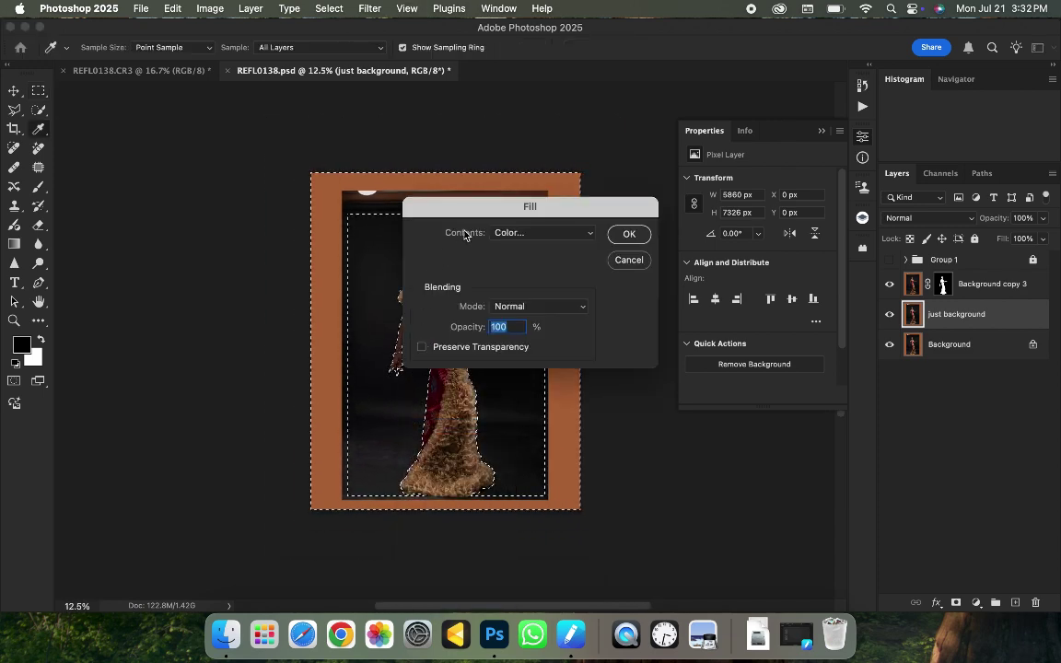
pyautogui.click(502, 232)
pyautogui.click(500, 261)
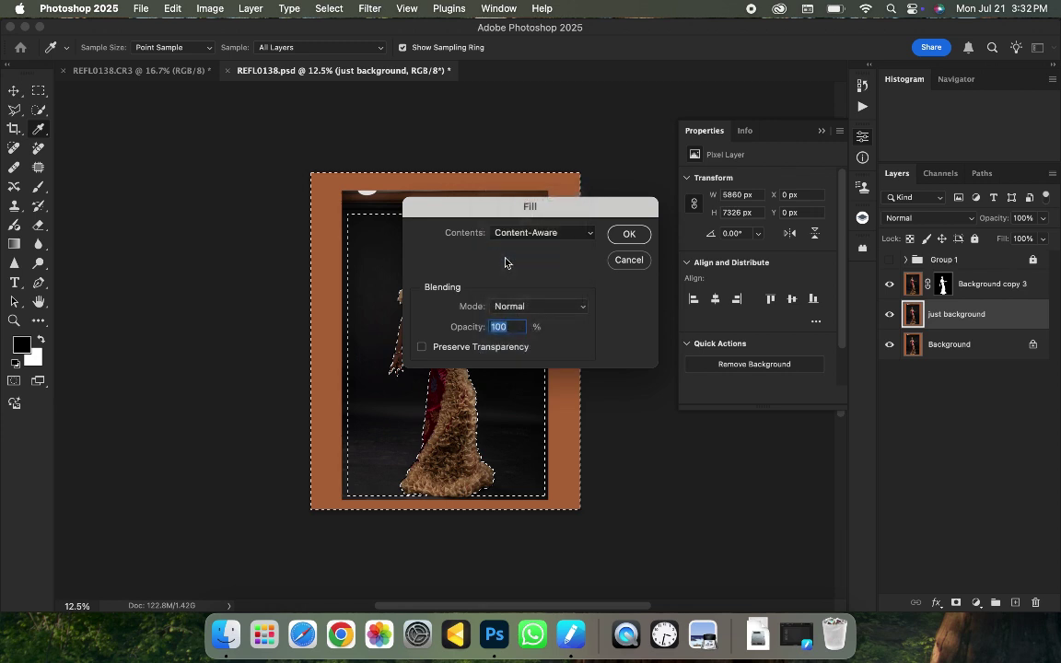
pyautogui.click(626, 238)
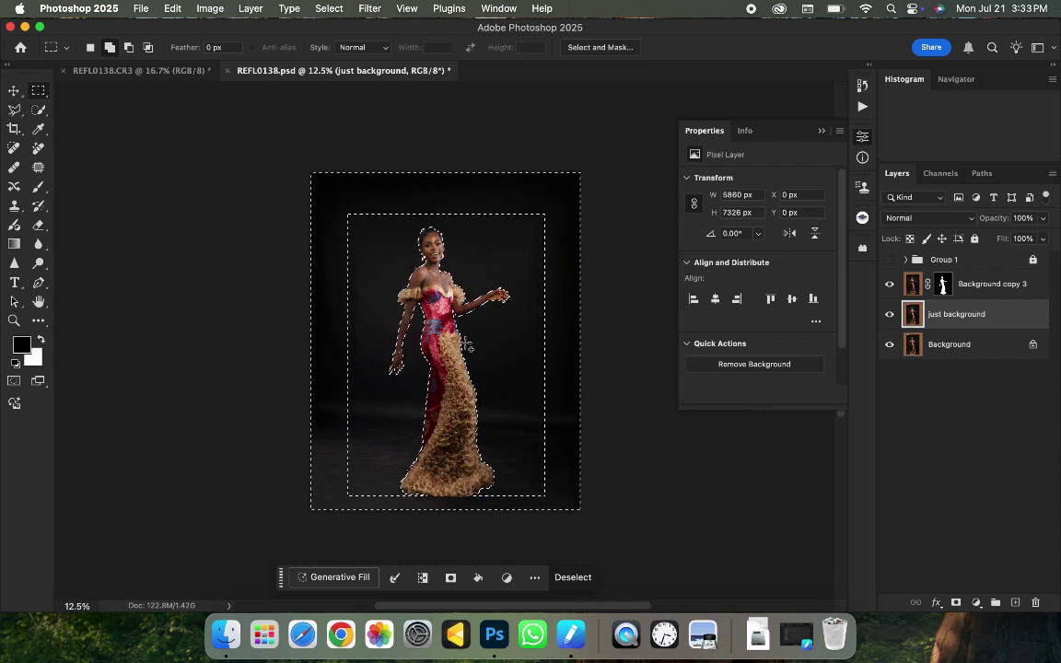
pyautogui.press('Delete')
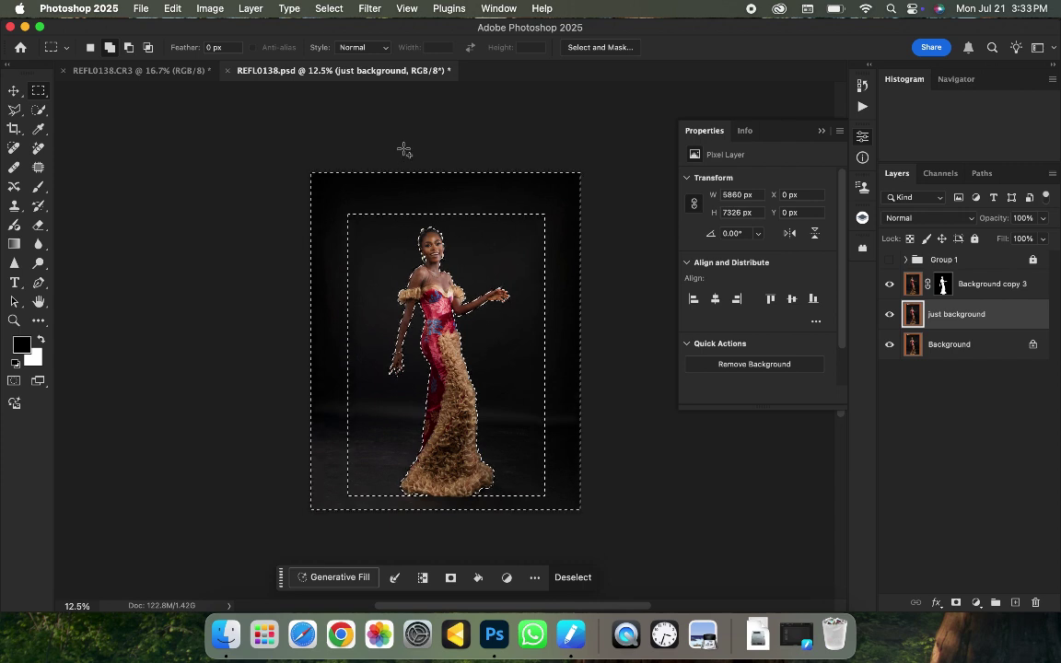
pyautogui.press('super+d')
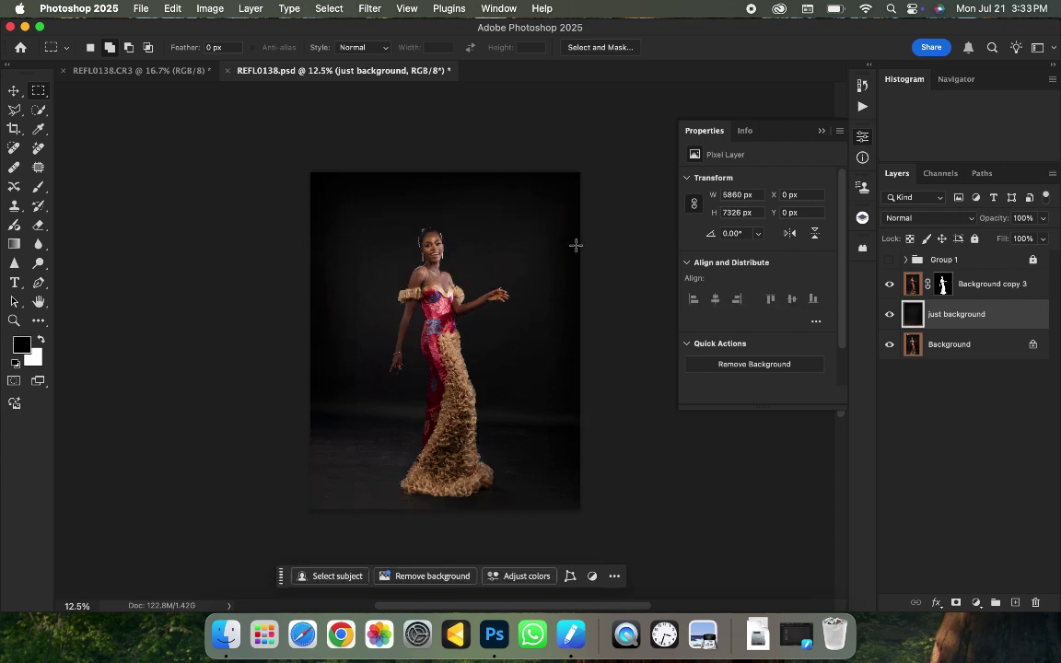
pyautogui.press('super+minus')
pyautogui.press('super+equal')
pyautogui.click(225, 636)
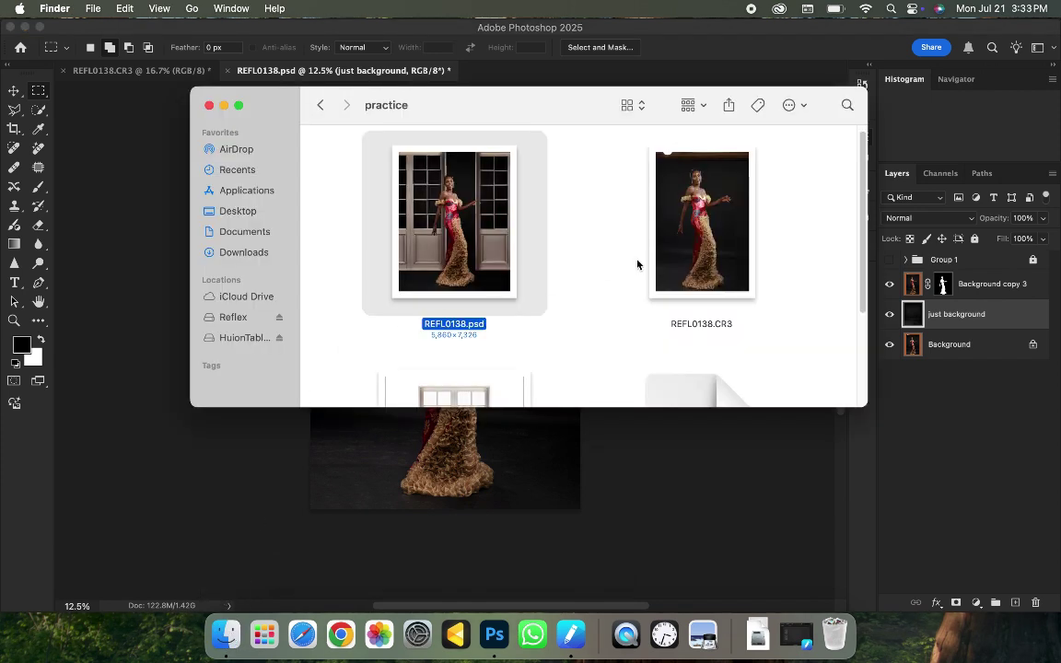
pyautogui.moveTo(855, 269); pyautogui.dragTo(862, 383)
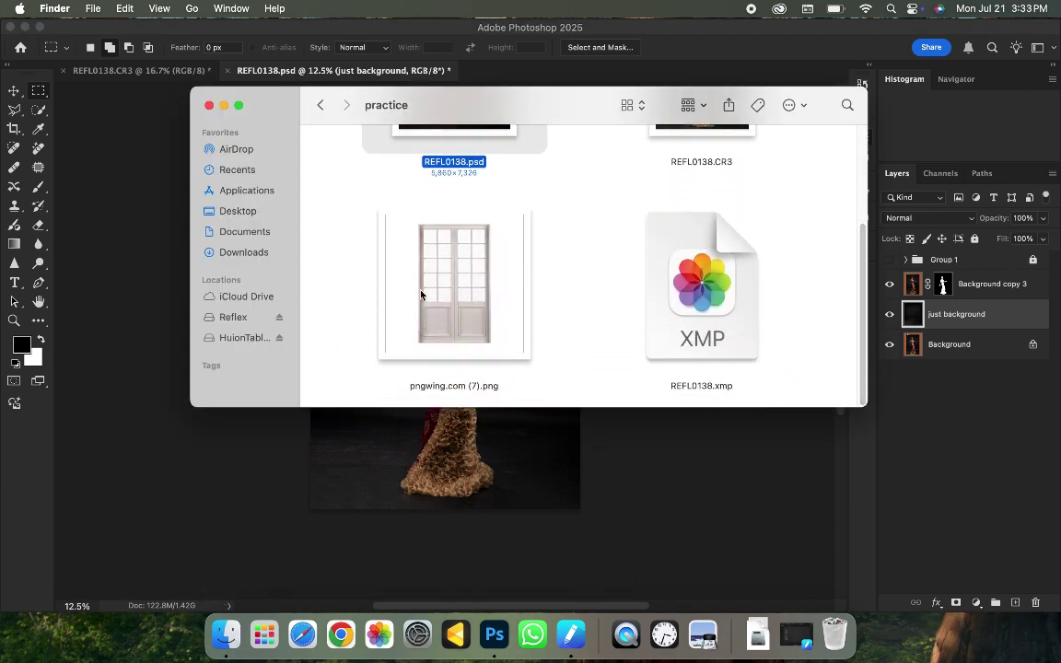
pyautogui.click(460, 296)
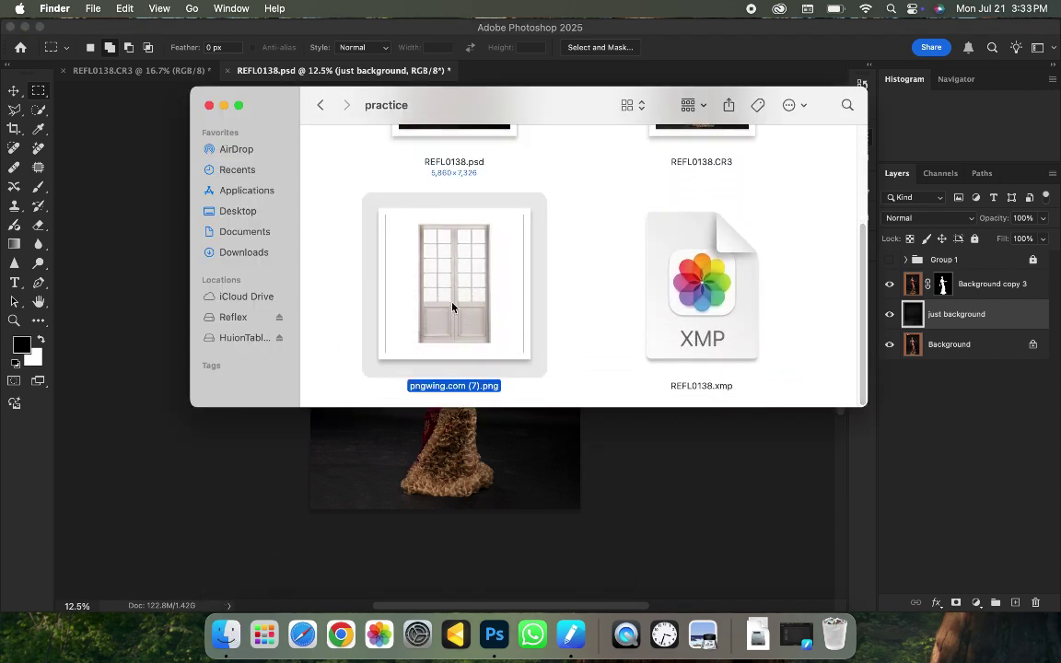
pyautogui.moveTo(453, 293); pyautogui.dragTo(231, 483)
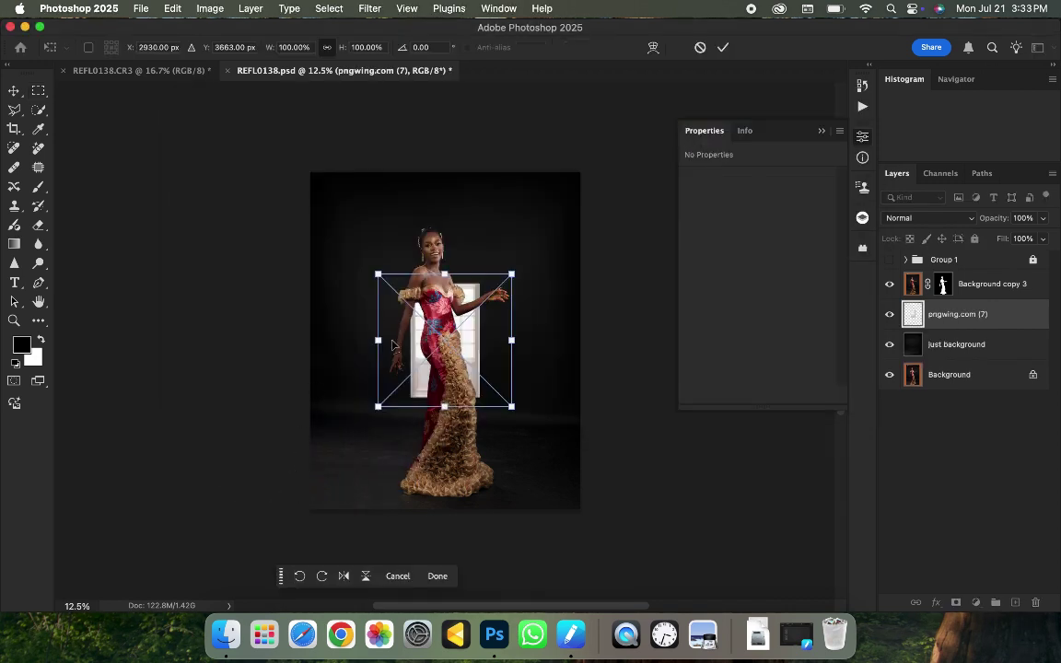
pyautogui.moveTo(375, 341); pyautogui.dragTo(386, 285)
pyautogui.moveTo(365, 433); pyautogui.dragTo(356, 487)
pyautogui.moveTo(386, 372); pyautogui.dragTo(367, 392)
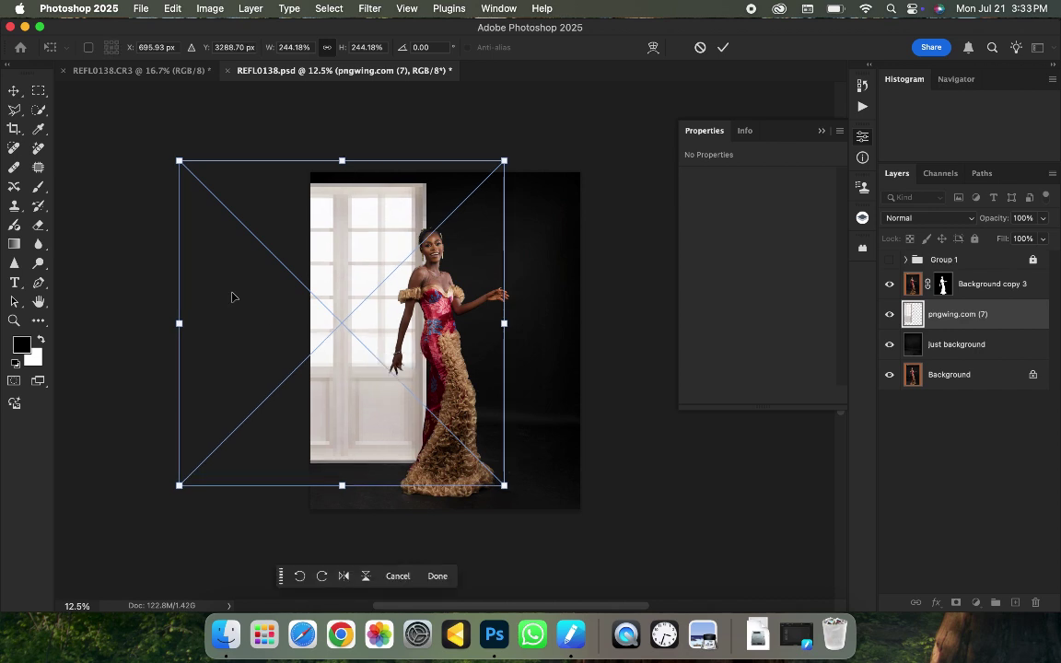
pyautogui.moveTo(177, 160); pyautogui.dragTo(162, 143)
pyautogui.moveTo(352, 319); pyautogui.dragTo(347, 325)
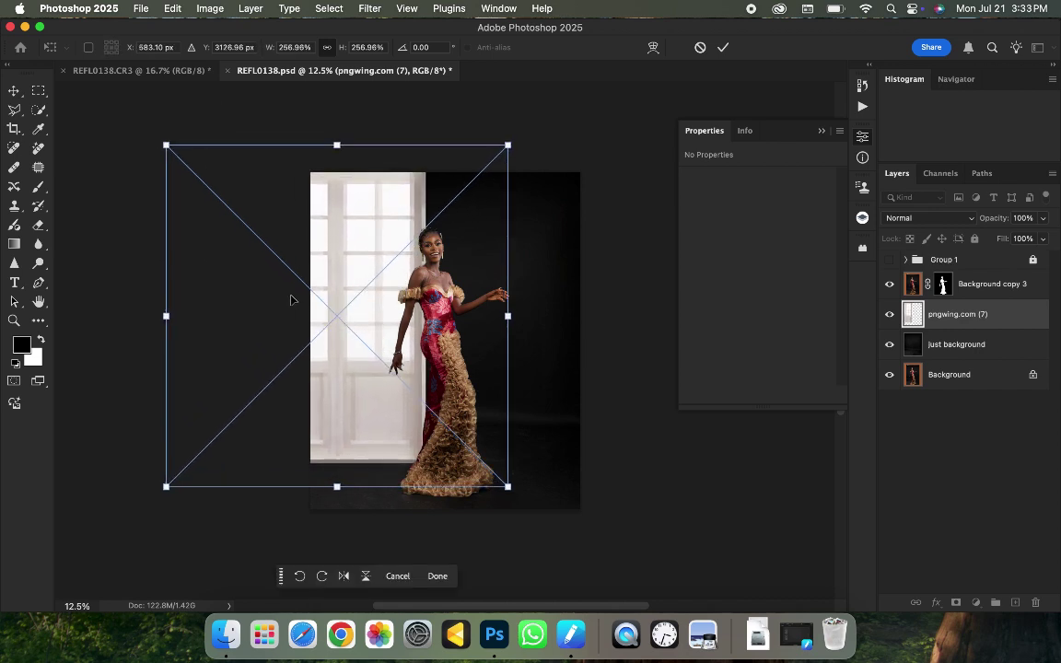
pyautogui.click(365, 306)
pyautogui.press('Return')
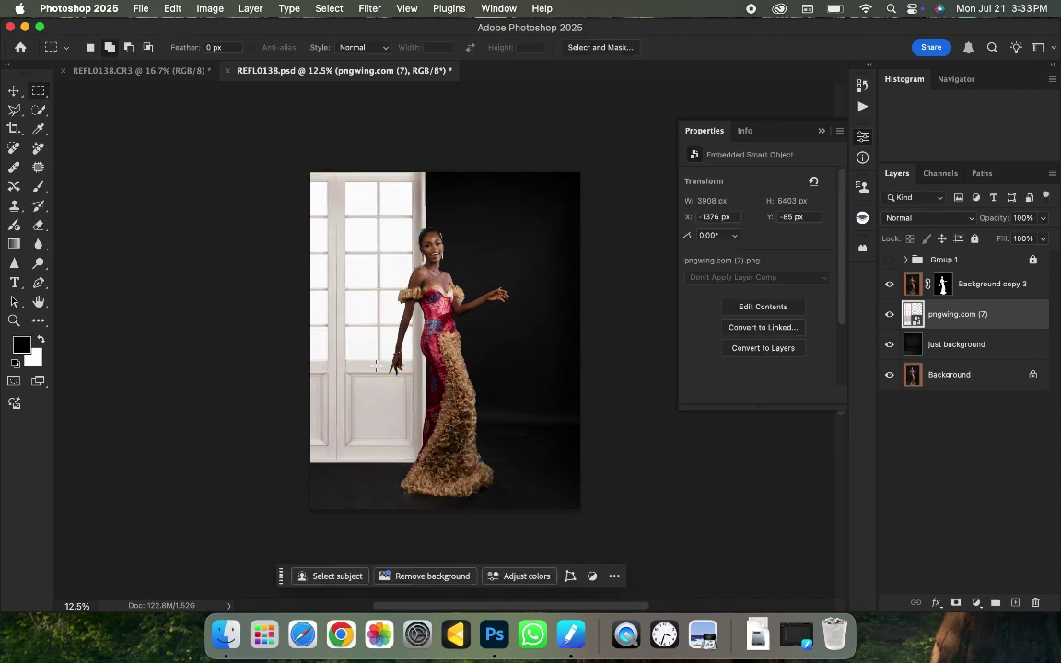
pyautogui.press('super+equal')
pyautogui.press('super+equal')
pyautogui.press('super+minus')
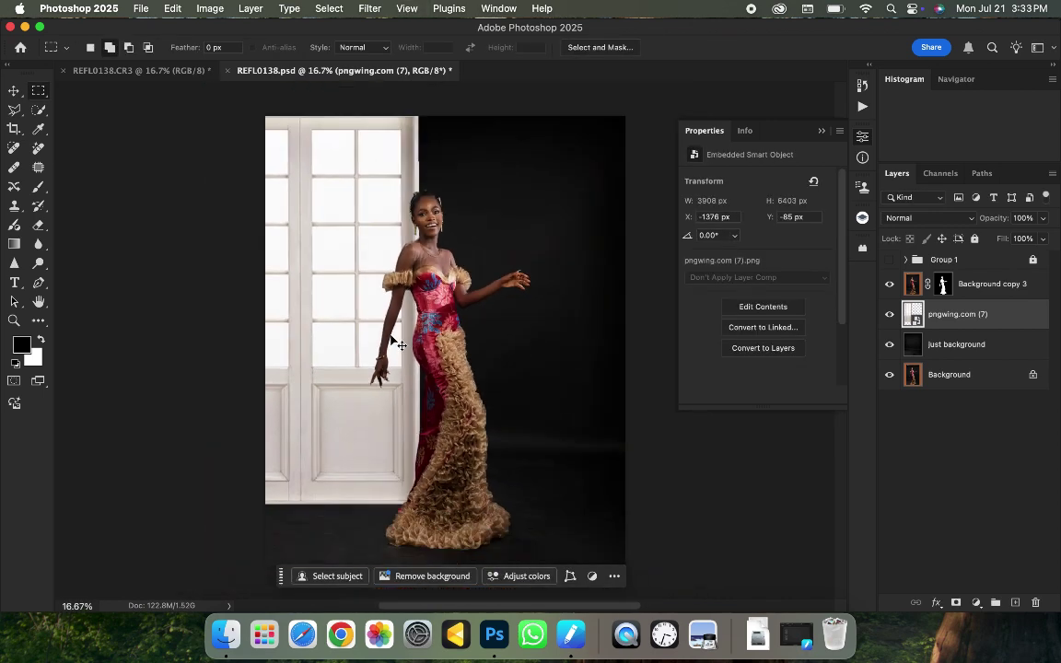
pyautogui.press('super+equal')
pyautogui.press('super+minus')
pyautogui.press('super+equal')
pyautogui.press('super+minus')
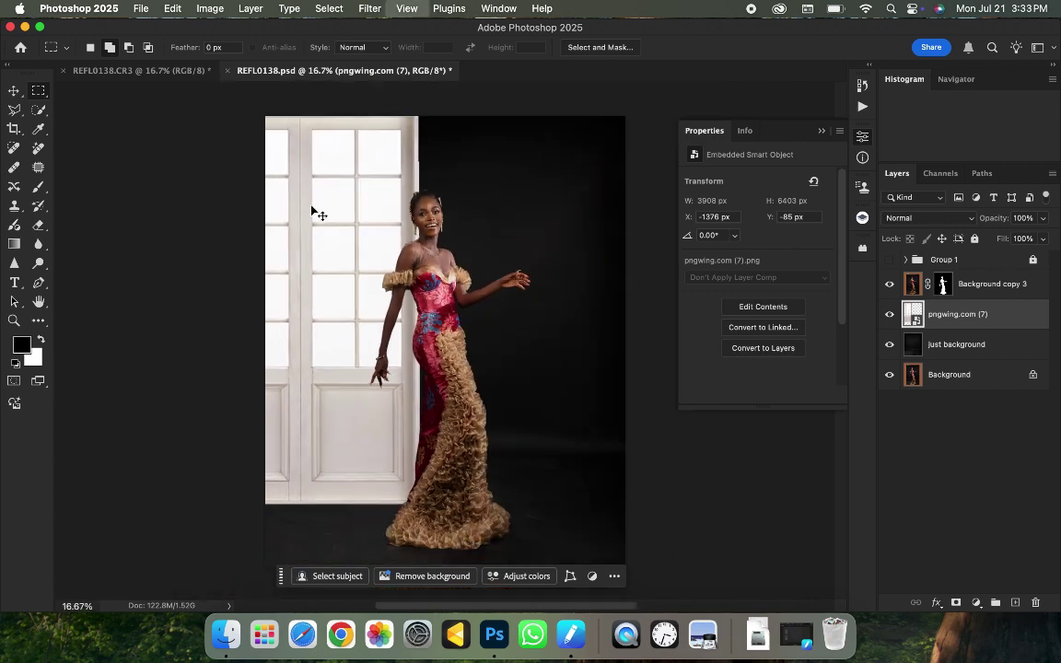
pyautogui.press('super+equal')
pyautogui.press('super+minus')
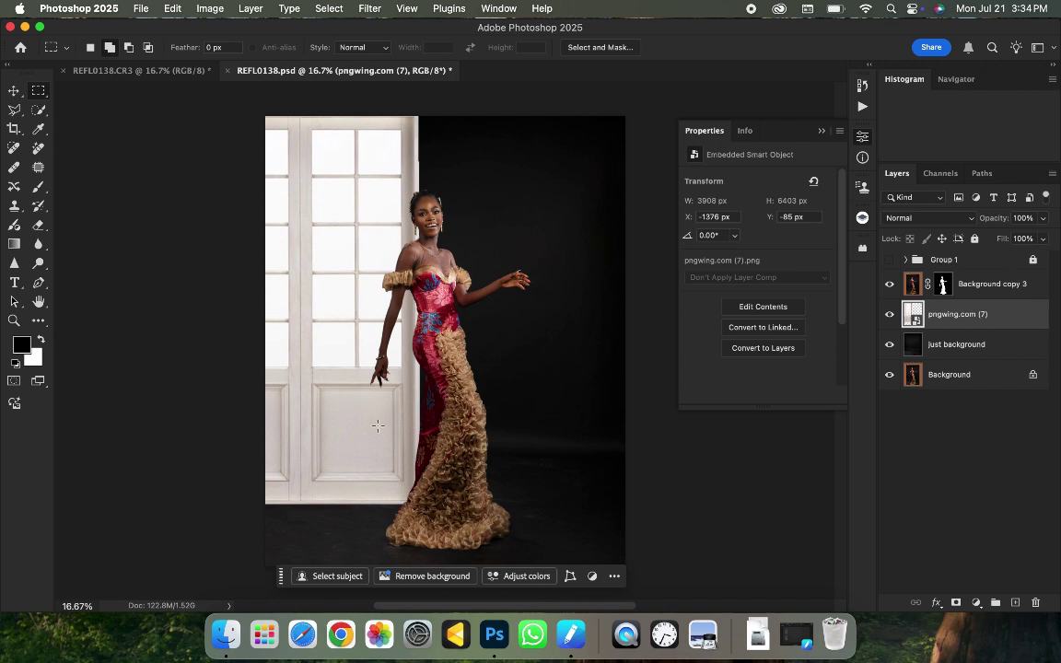
# - Rasterize the pngwing.com (7) door layer into a plain pixel layer
pyautogui.rightClick(916, 315)
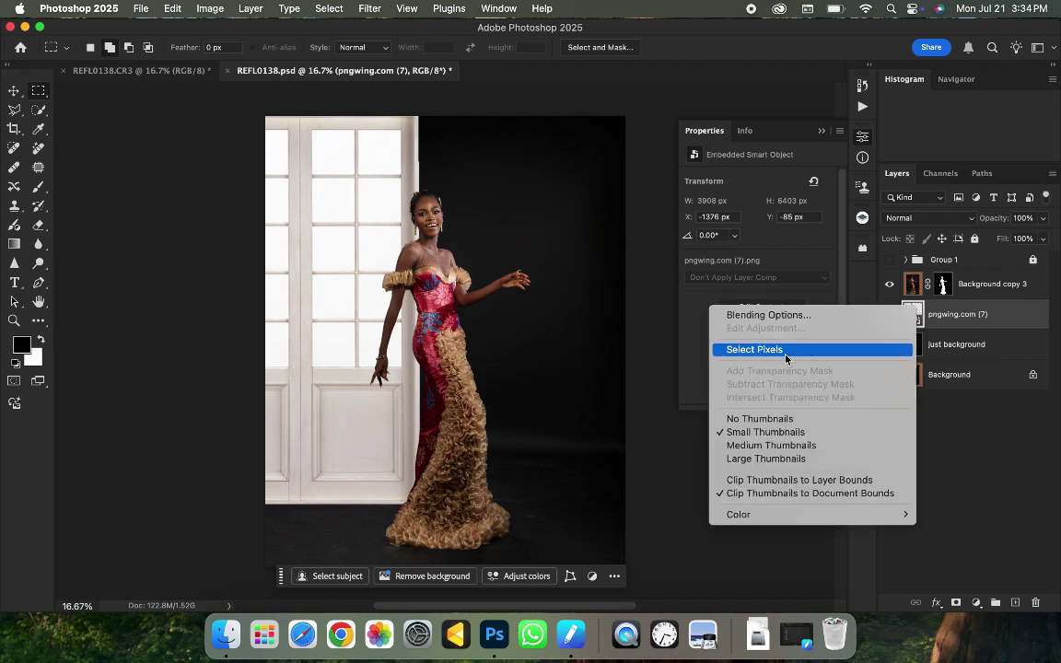
pyautogui.click(974, 320)
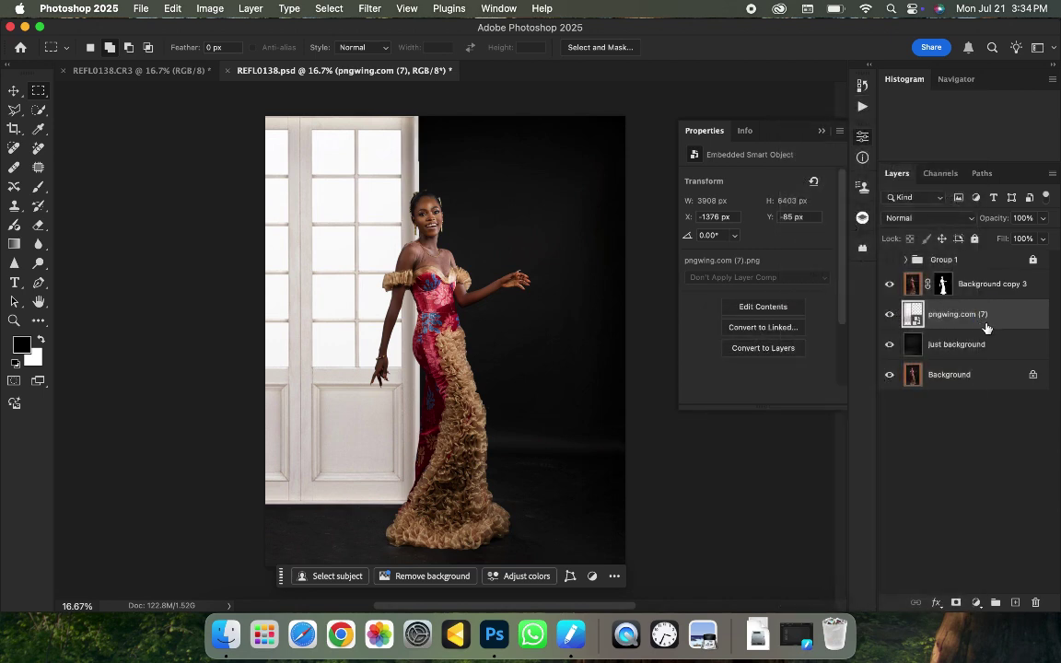
pyautogui.rightClick(983, 323)
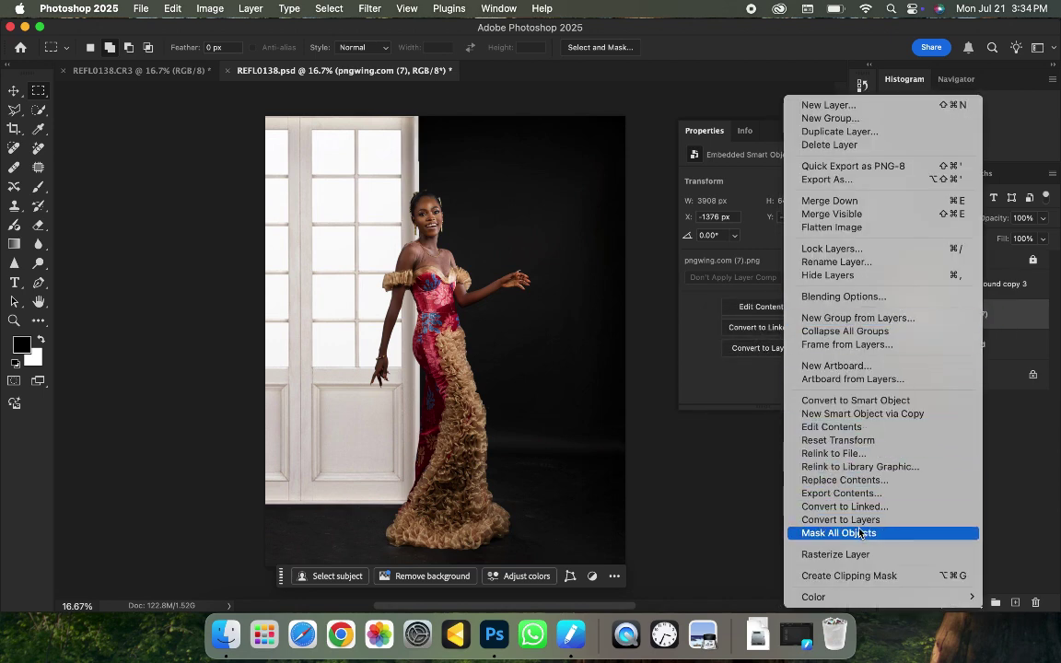
pyautogui.click(820, 555)
# - Zoom in on the door and marquee-select its top-left glass pane
pyautogui.press('super+plus')
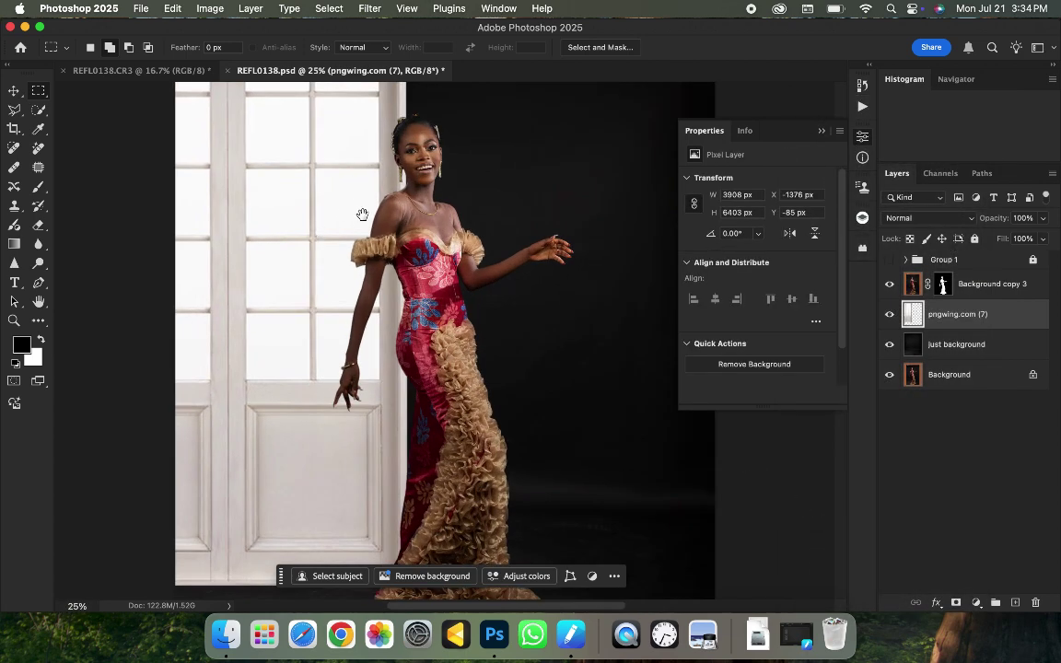
pyautogui.moveTo(363, 215); pyautogui.dragTo(447, 440)
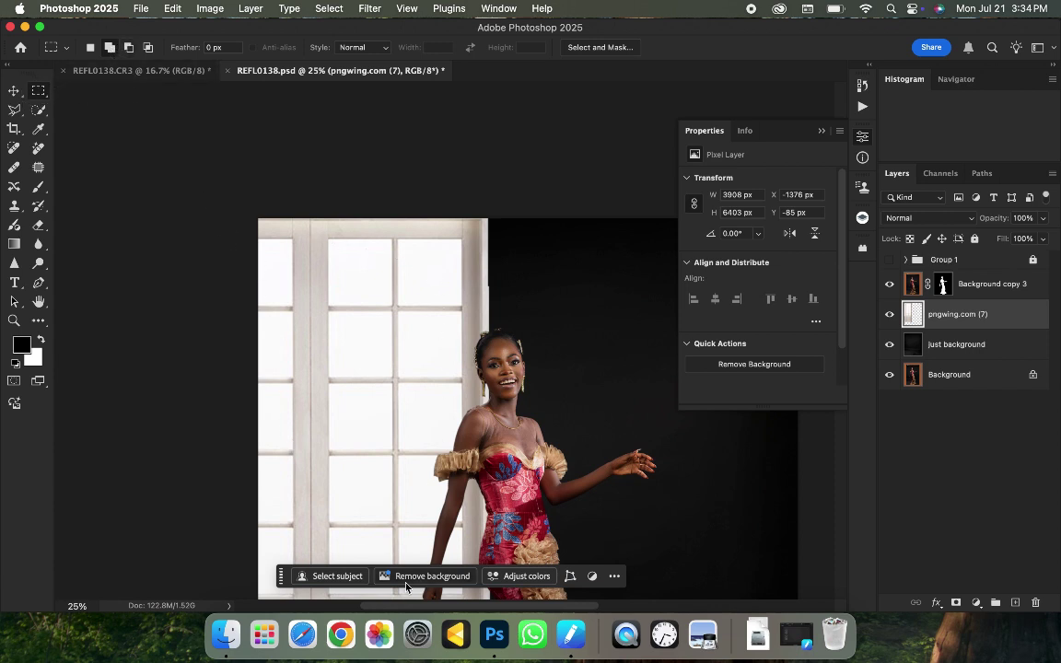
pyautogui.moveTo(342, 401); pyautogui.dragTo(350, 299)
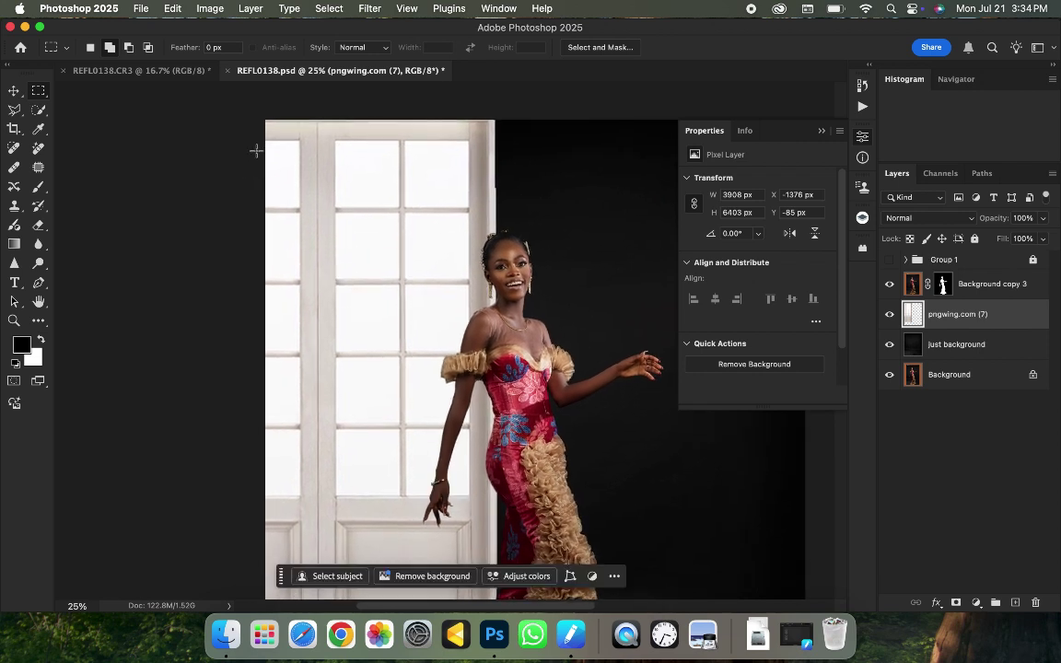
pyautogui.moveTo(266, 142); pyautogui.dragTo(303, 361)
# - Add the remaining glass panes of both door columns to the rectangular selection
pyautogui.press('super+equal')
pyautogui.moveTo(312, 315); pyautogui.dragTo(316, 271)
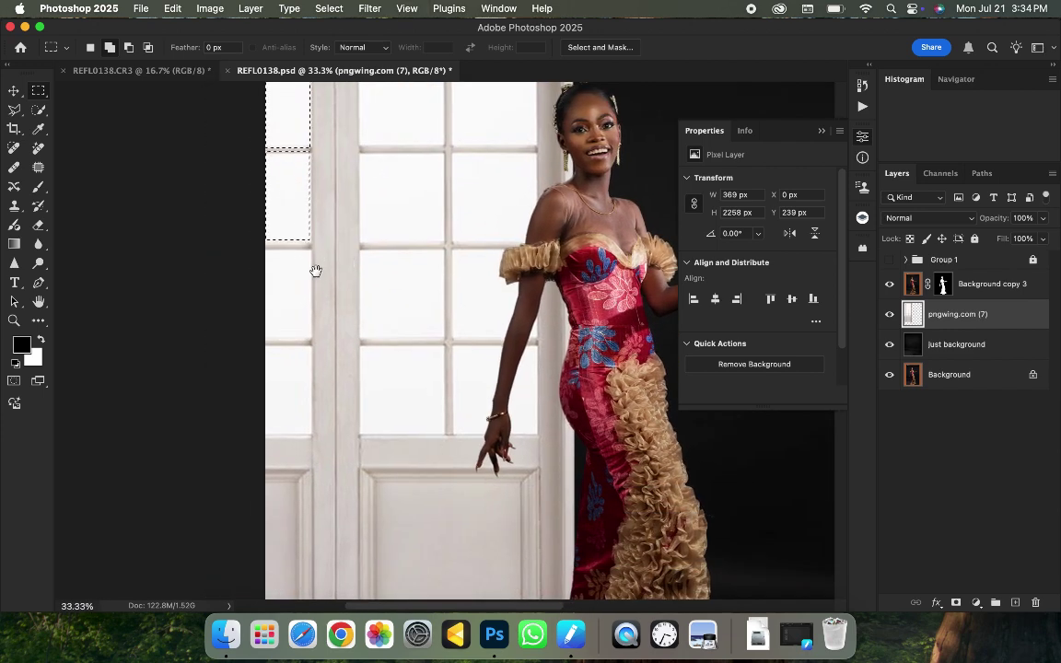
pyautogui.moveTo(265, 245); pyautogui.dragTo(307, 417)
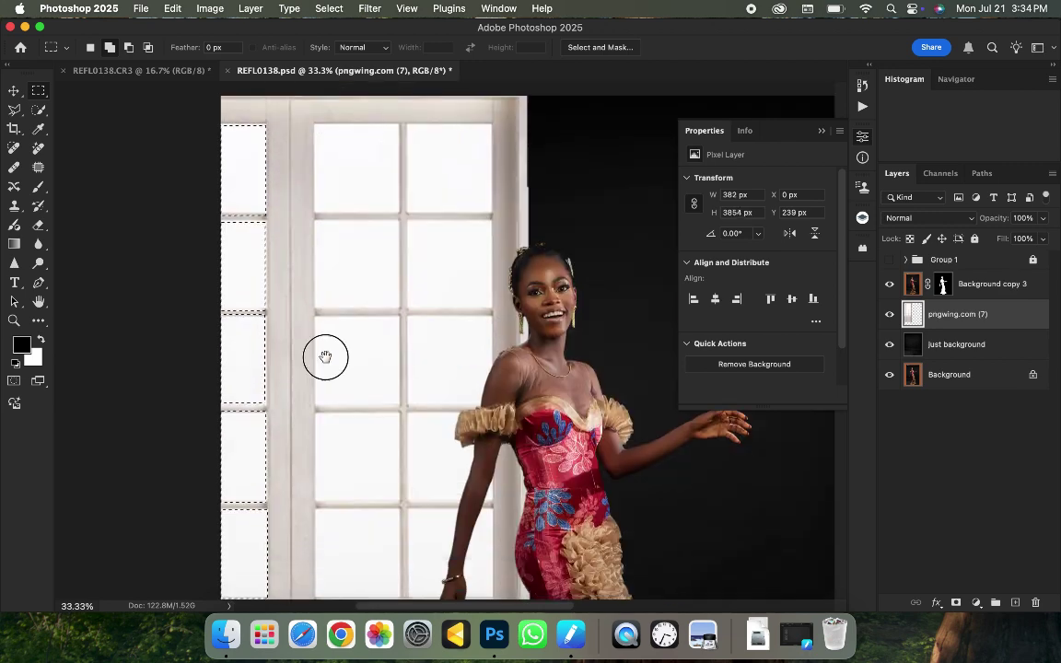
pyautogui.moveTo(315, 126); pyautogui.dragTo(399, 219)
pyautogui.moveTo(315, 222); pyautogui.dragTo(398, 313)
pyautogui.moveTo(315, 319); pyautogui.dragTo(399, 408)
pyautogui.moveTo(315, 416); pyautogui.dragTo(400, 504)
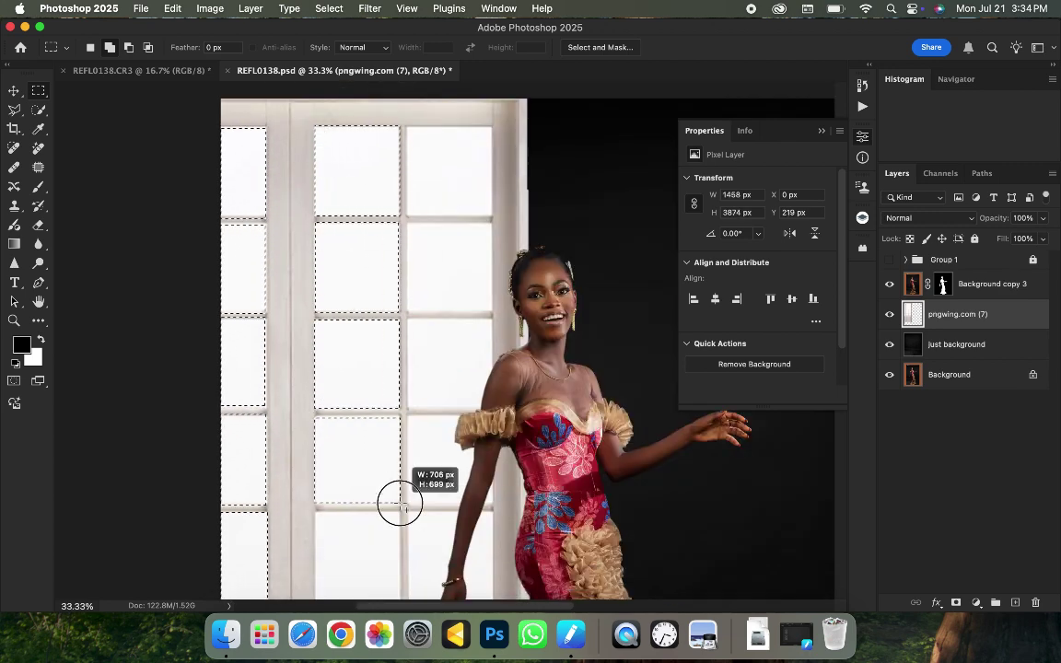
pyautogui.moveTo(375, 148); pyautogui.dragTo(429, 193)
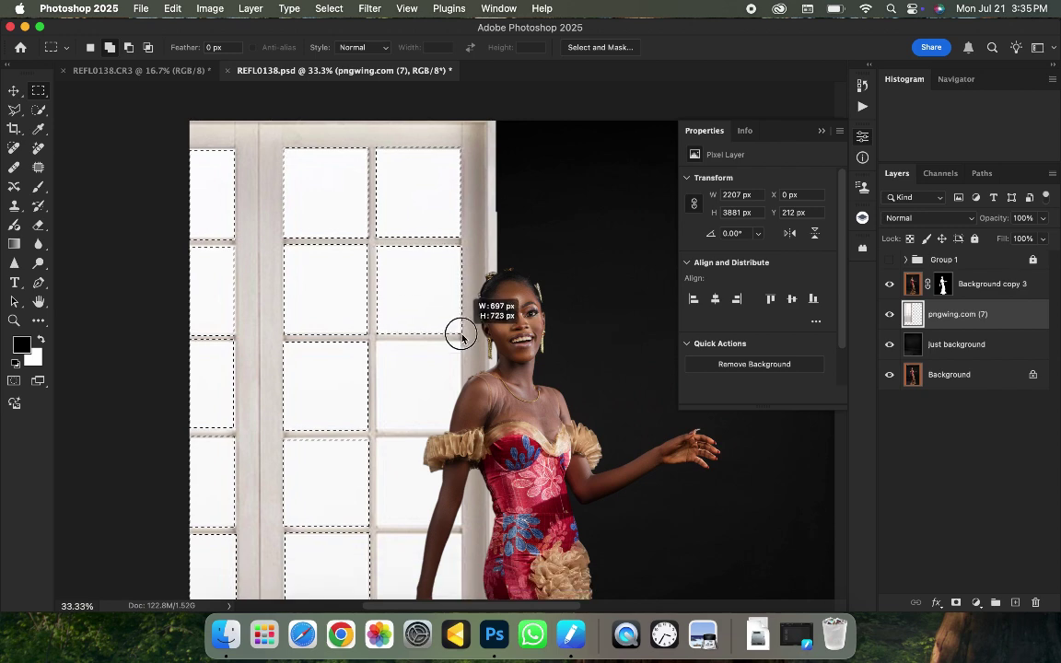
pyautogui.moveTo(461, 337); pyautogui.dragTo(374, 440)
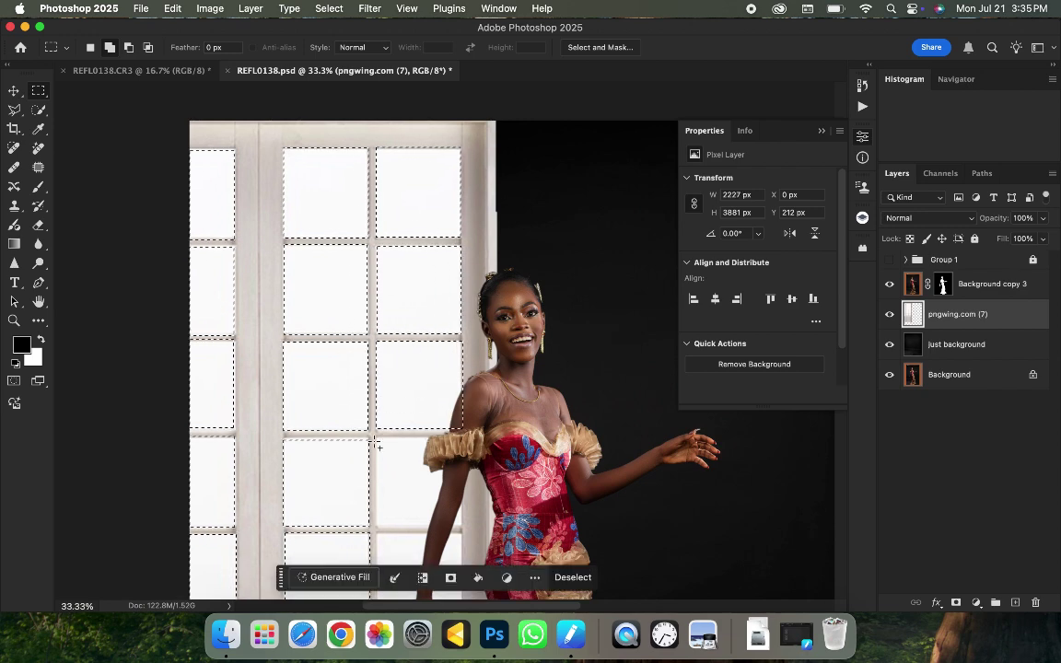
pyautogui.scroll(-5, 374, 441)
pyautogui.scroll(-2, 202, 237)
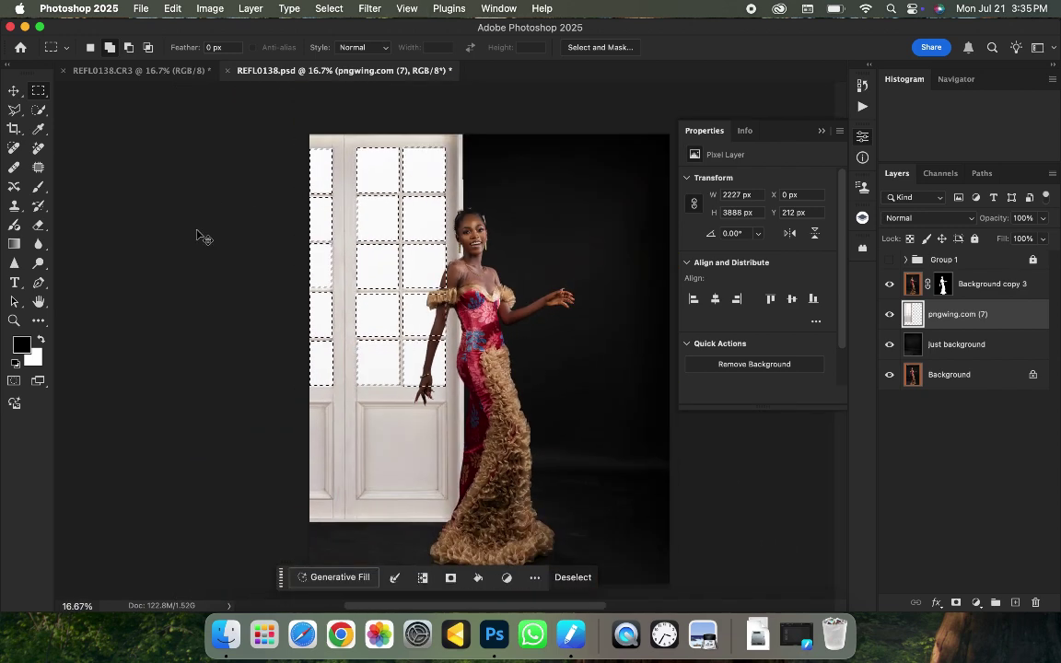
pyautogui.scroll(1, 315, 194)
pyautogui.scroll(-1, 337, 209)
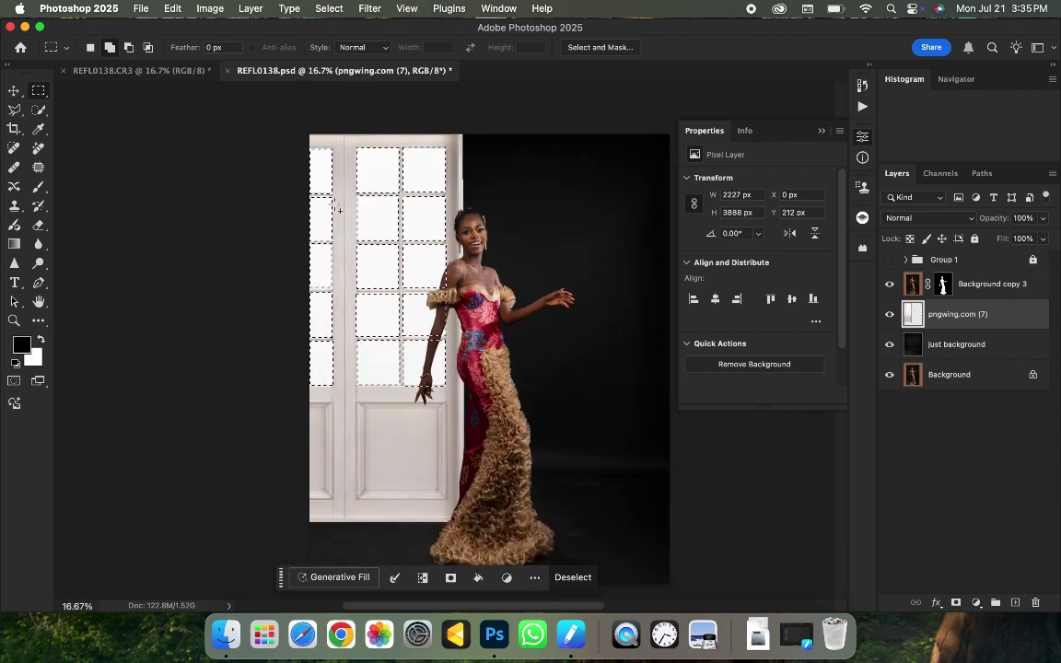
# - Fill the selected panes with black, deselect, and zoom out to the full frame
pyautogui.press('BackSpace')
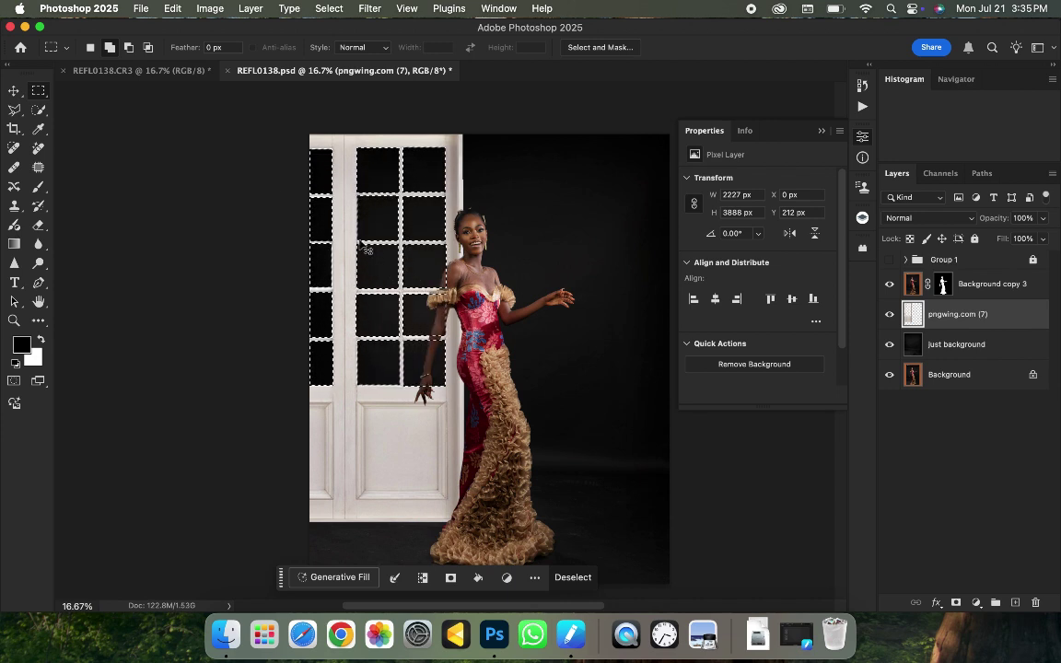
pyautogui.press('super+d')
pyautogui.press('super+minus')
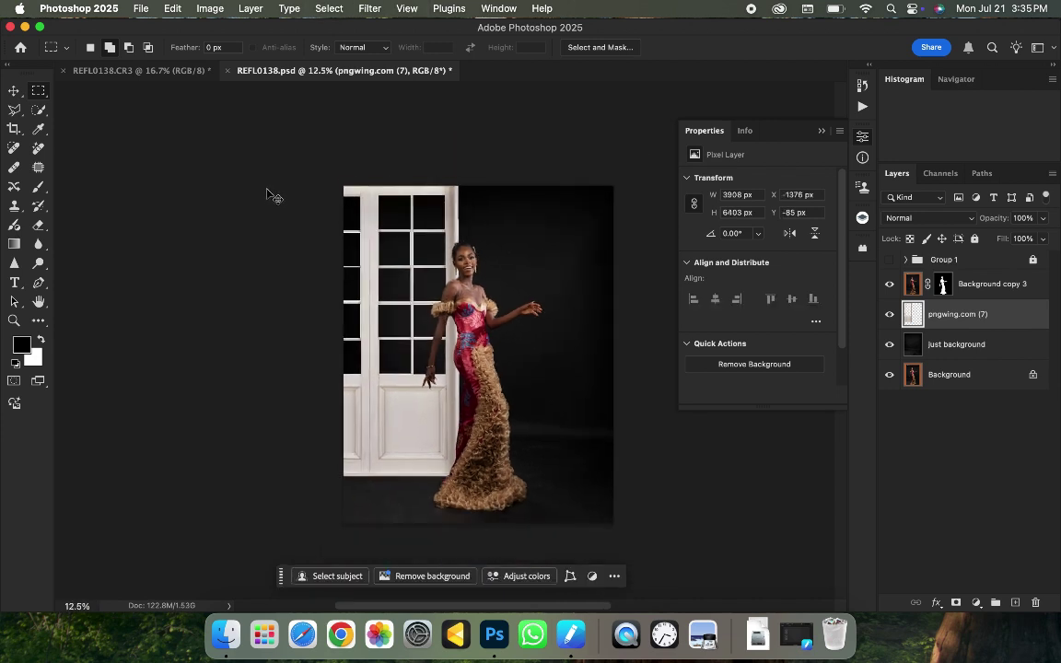
pyautogui.press('super+equal')
pyautogui.press('super+minus')
pyautogui.press('super+equal')
pyautogui.press('super+minus')
pyautogui.press('super+equal')
pyautogui.press('super+minus')
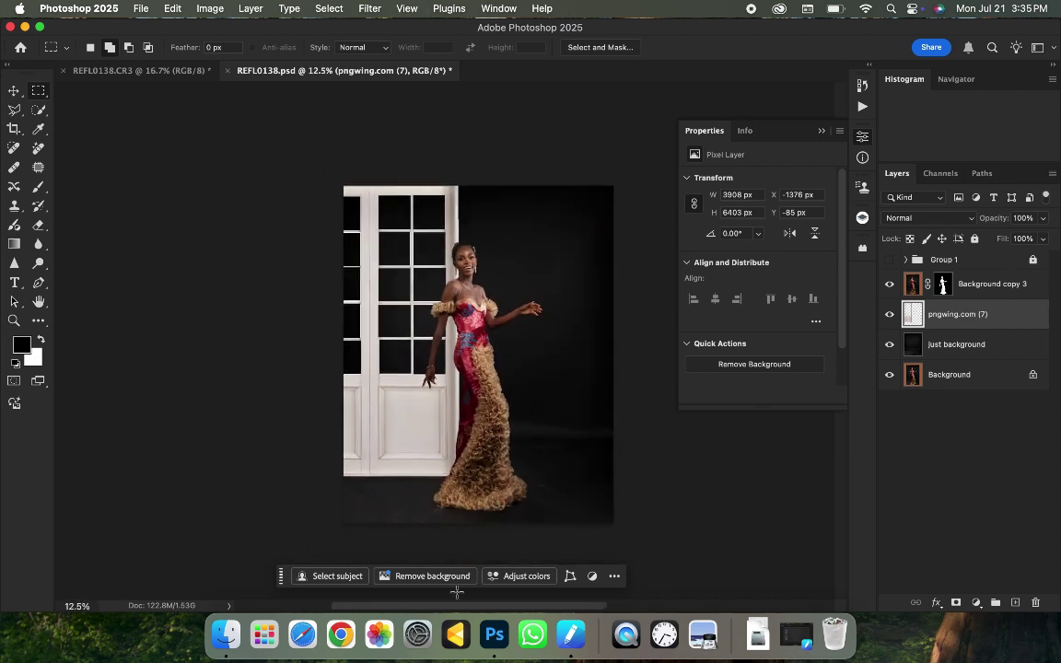
# - Place another copy of pngwing.com (7).png on the canvas and enlarge it to about 252%
pyautogui.click(227, 636)
pyautogui.moveTo(477, 279); pyautogui.dragTo(548, 465)
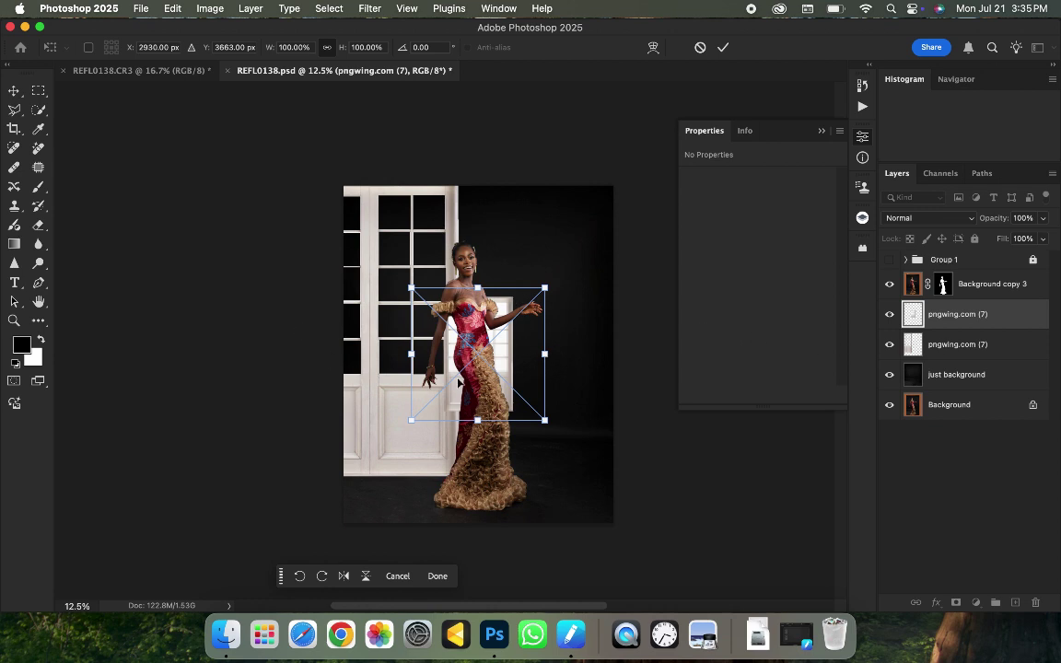
pyautogui.moveTo(545, 354); pyautogui.dragTo(746, 332)
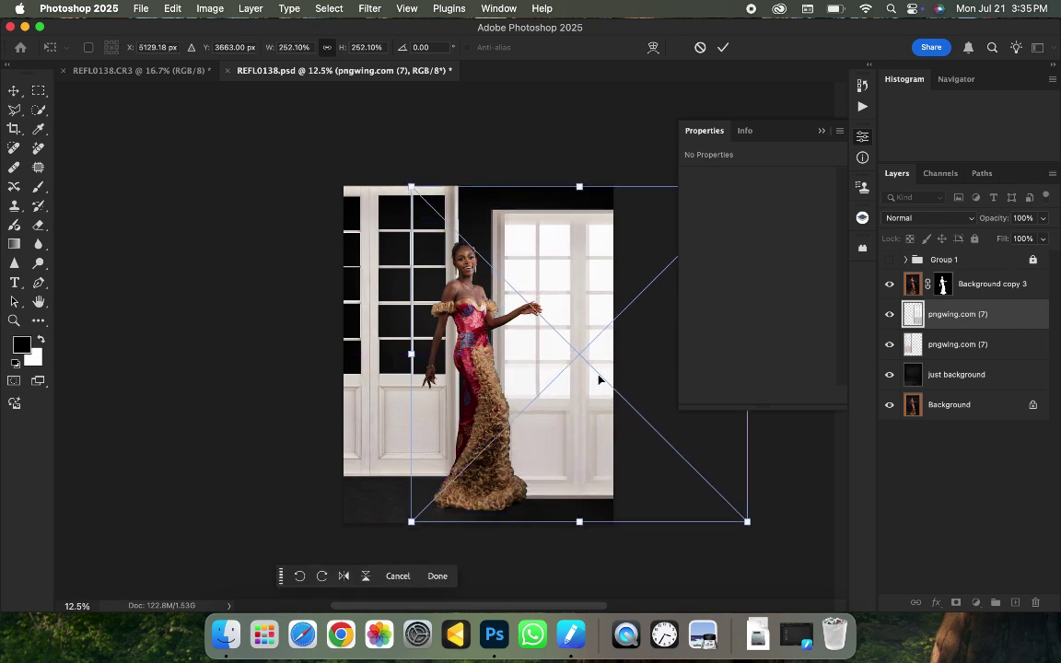
pyautogui.moveTo(598, 374)
pyautogui.mouseDown()
pyautogui.moveTo(611, 319)
pyautogui.moveTo(616, 332)
pyautogui.moveTo(583, 362)
pyautogui.mouseUp()
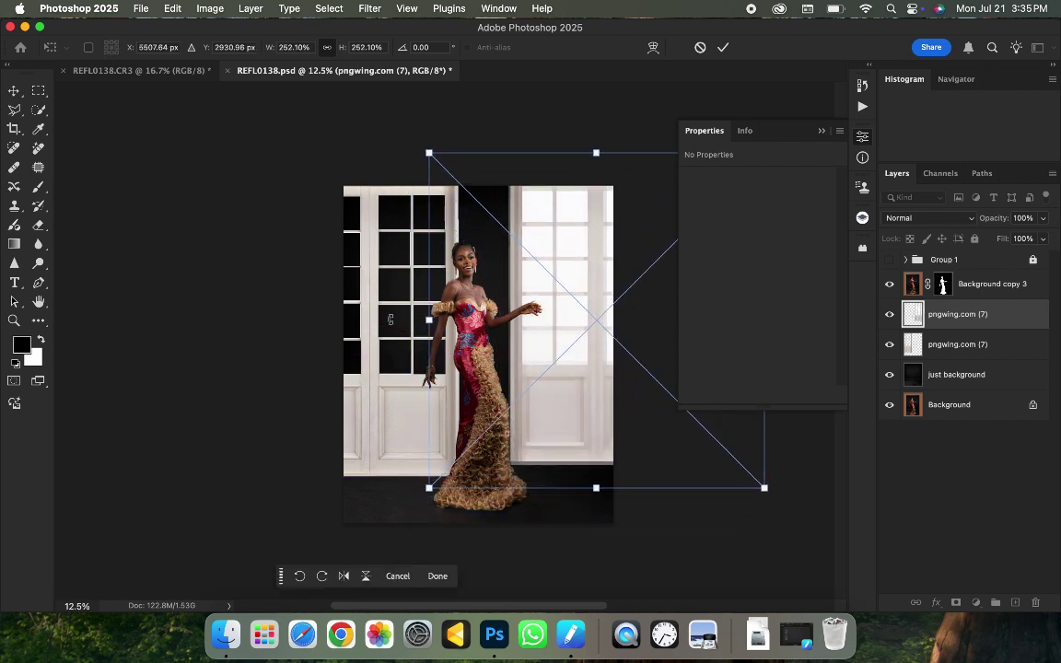
# - Scale the new door to about 266%, position it right of the model, and commit
pyautogui.moveTo(429, 321); pyautogui.dragTo(410, 323)
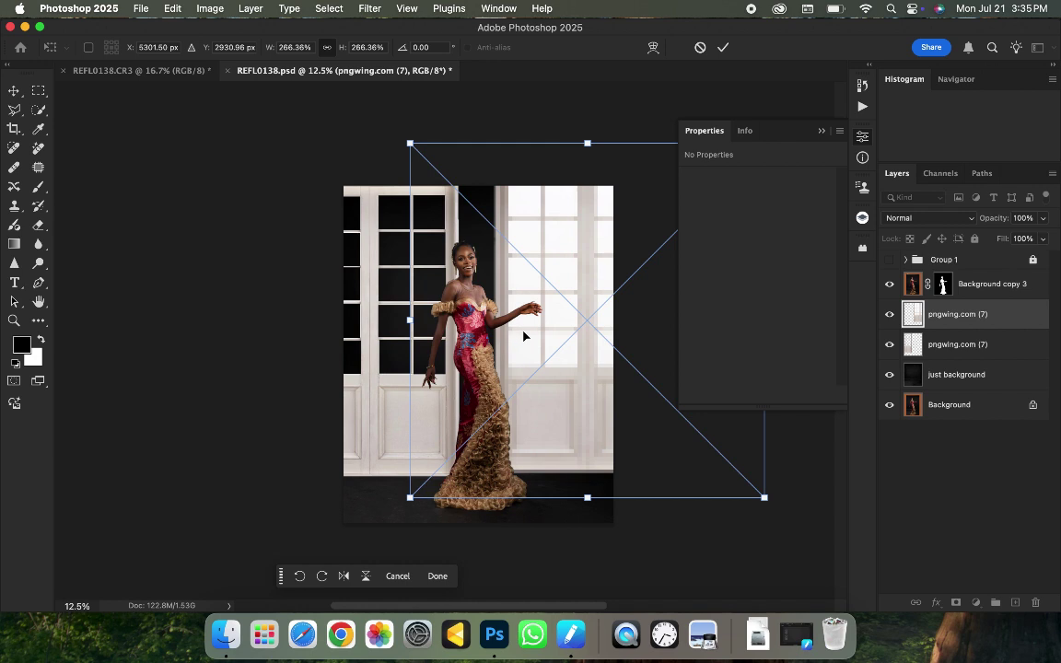
pyautogui.moveTo(526, 336); pyautogui.dragTo(573, 321)
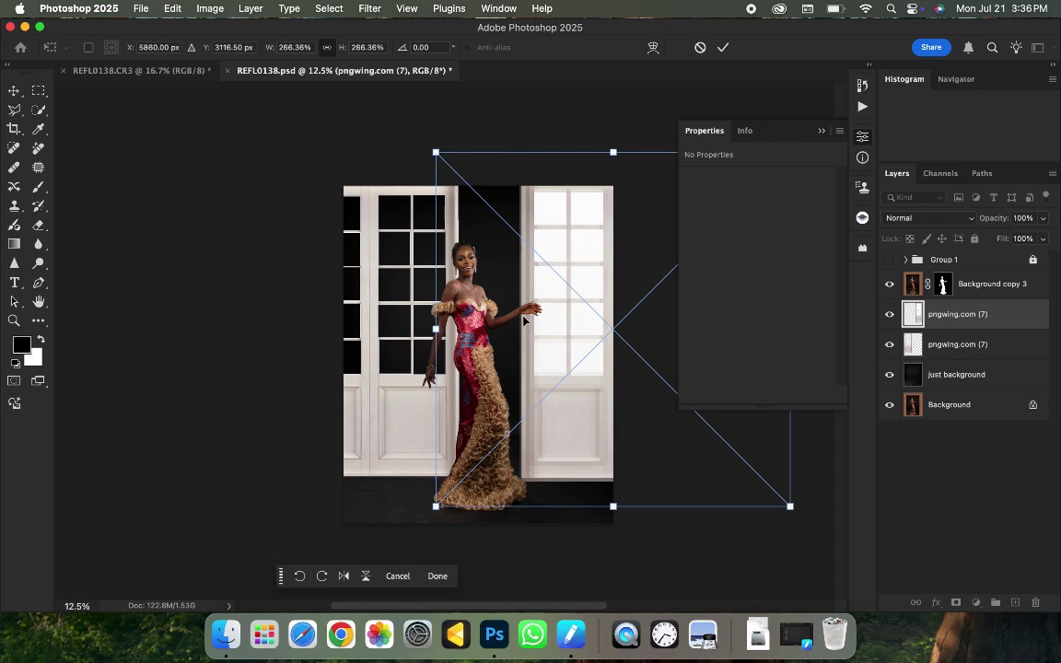
pyautogui.scroll(4, 525, 320)
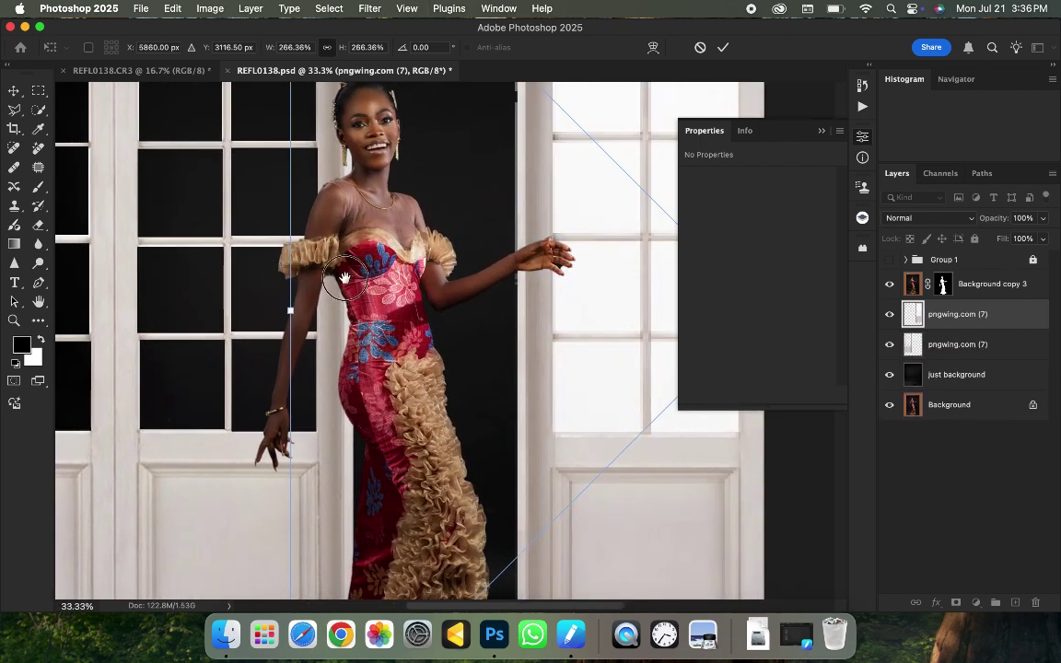
pyautogui.hscroll(3, 344, 277)
pyautogui.moveTo(463, 345); pyautogui.dragTo(505, 332)
pyautogui.press('Return')
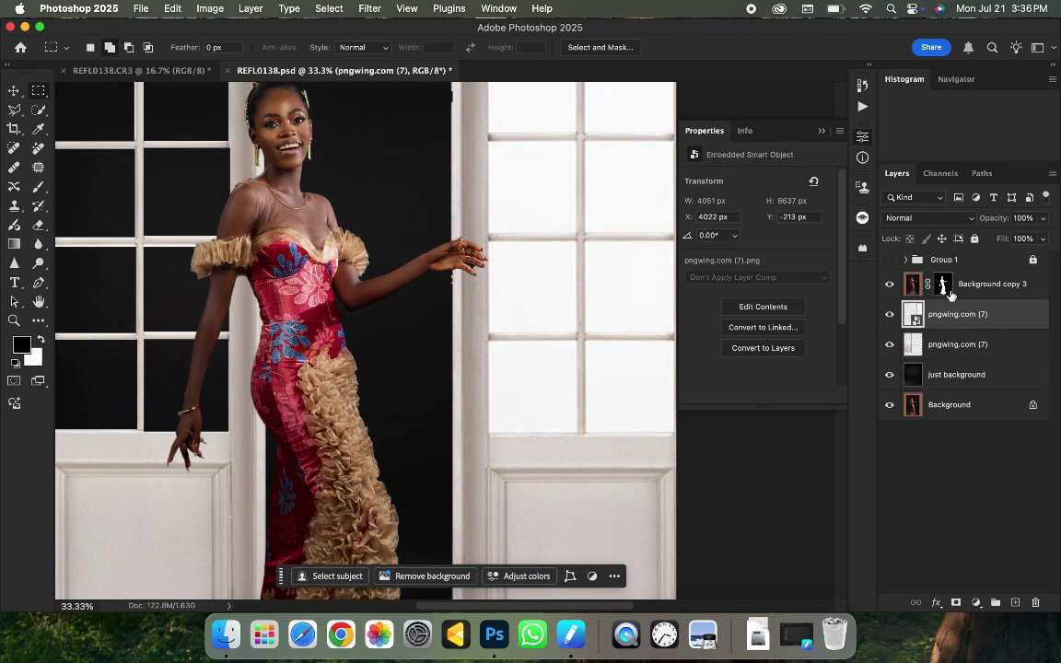
# - Move the new door layer above the model and lower its opacity to 52%
pyautogui.moveTo(970, 316); pyautogui.dragTo(952, 287)
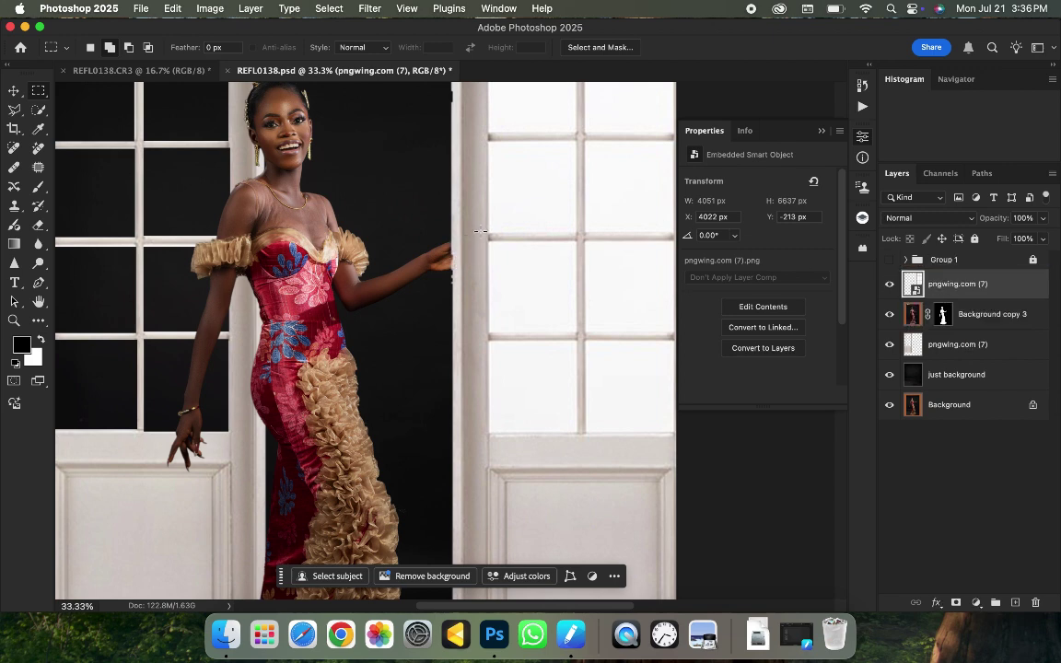
pyautogui.press('super+equal')
pyautogui.press('super+minus')
pyautogui.press('super+equal')
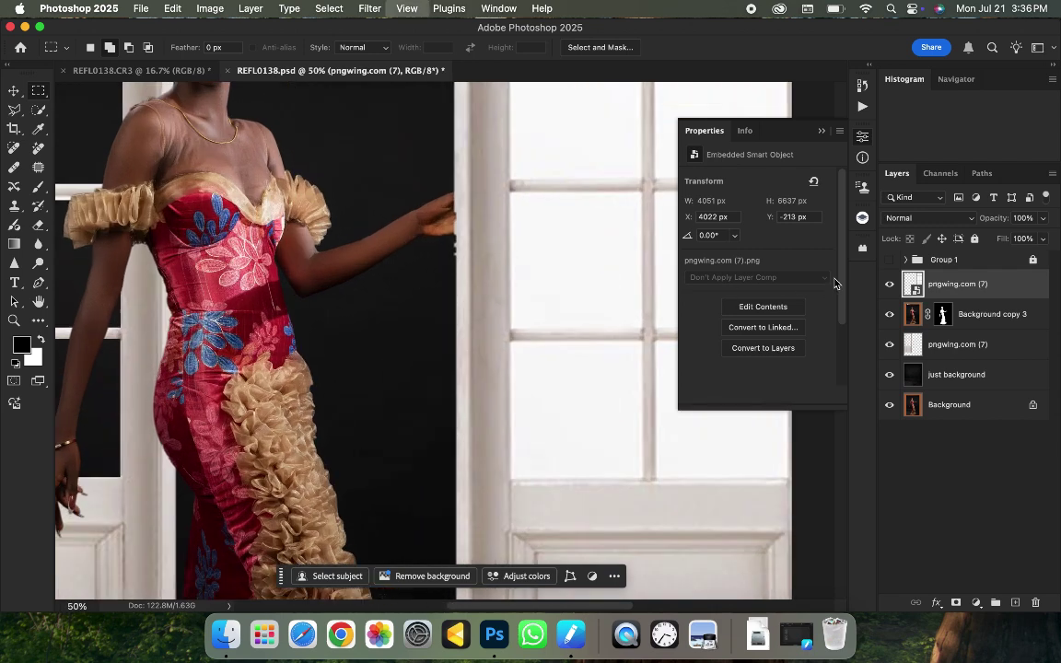
pyautogui.click(1042, 219)
pyautogui.moveTo(1030, 240); pyautogui.dragTo(1011, 237)
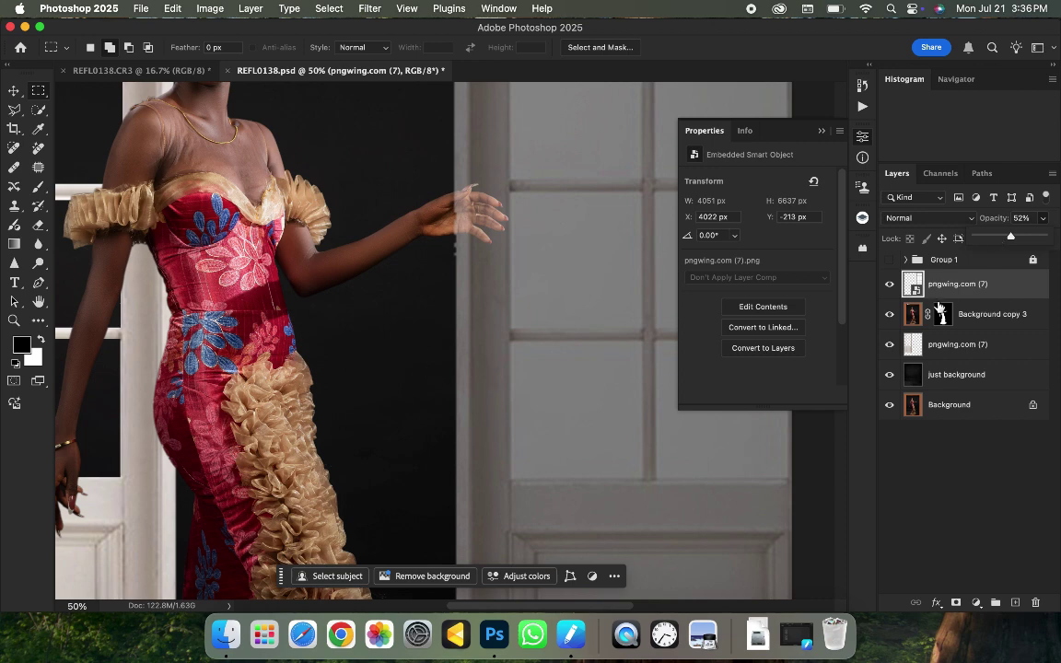
pyautogui.click(951, 279)
# - Rasterize the second door layer and zoom in to 200% on the model's hand
pyautogui.rightClick(943, 293)
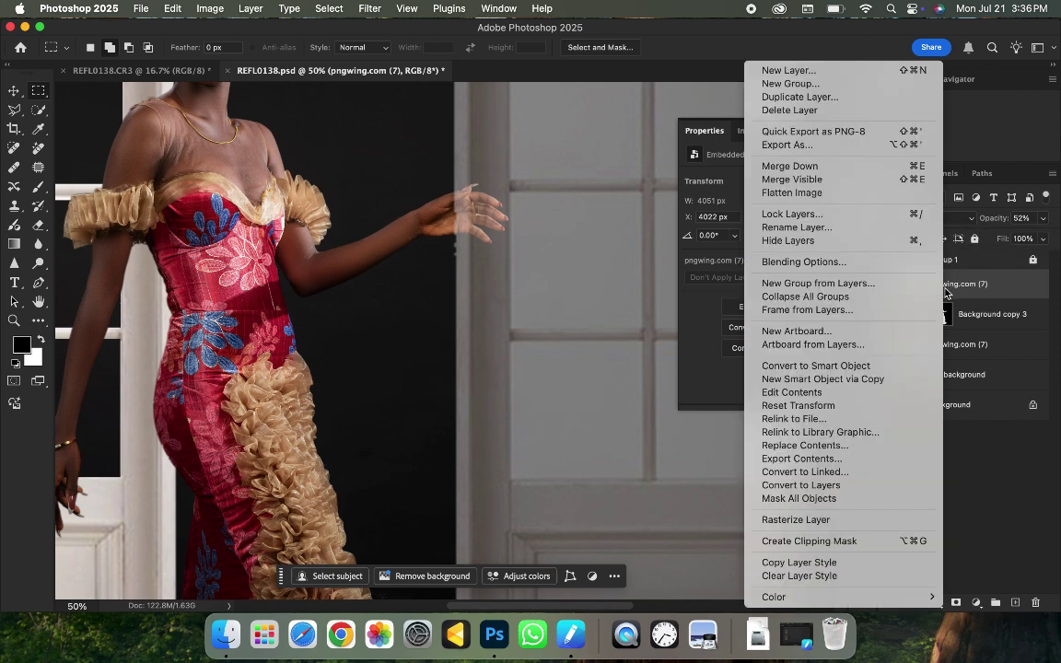
pyautogui.click(826, 519)
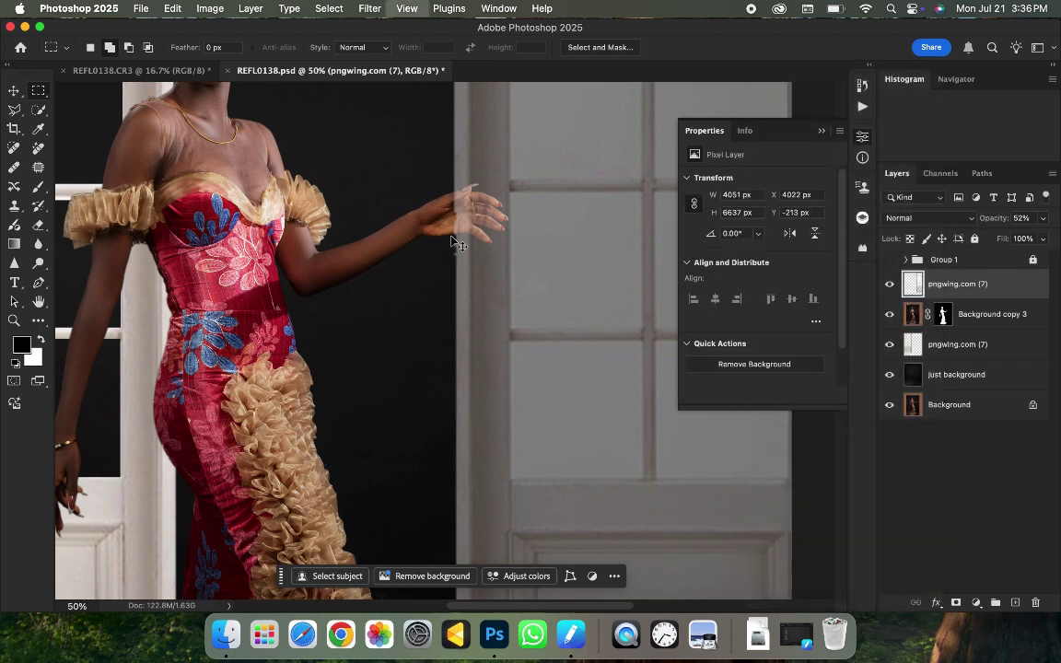
pyautogui.scroll(2, 457, 225)
pyautogui.scroll(3, 540, 371)
pyautogui.scroll(2, 539, 371)
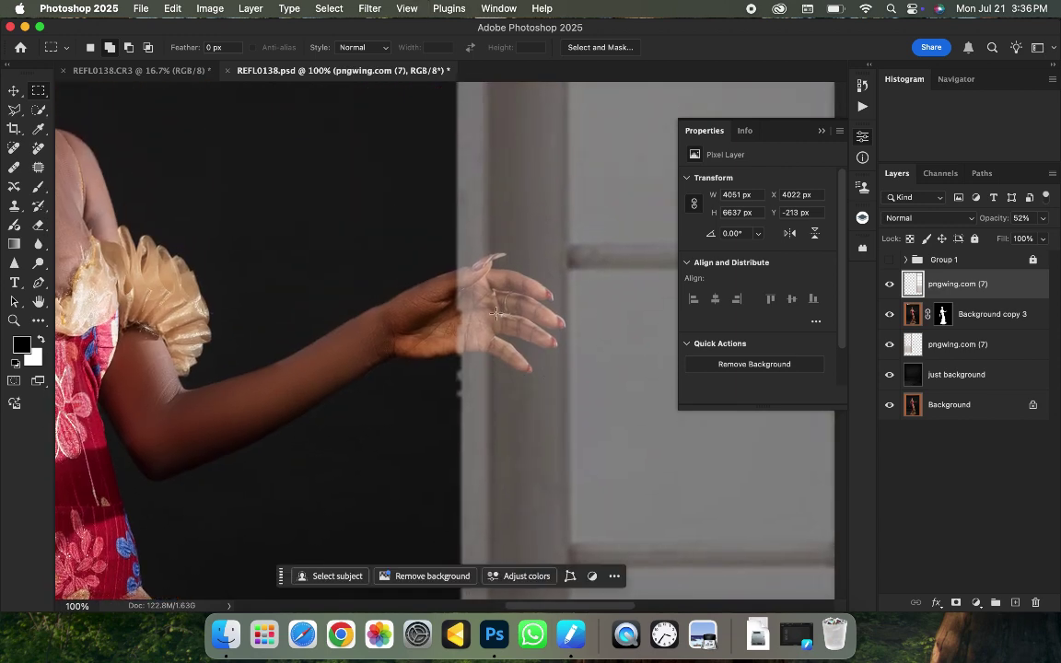
pyautogui.scroll(3, 471, 292)
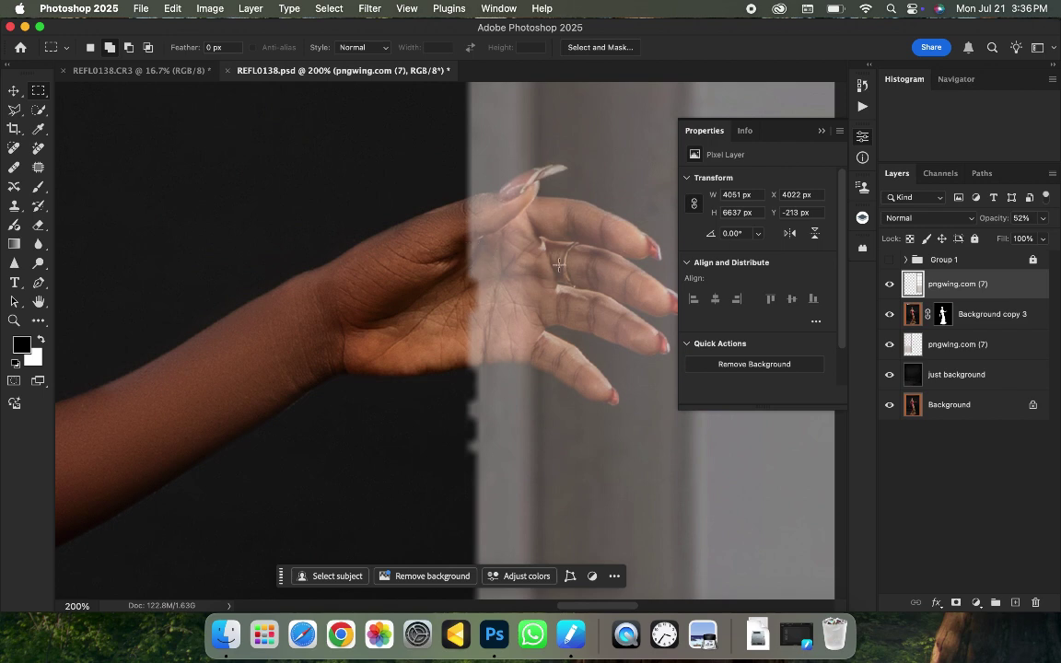
pyautogui.click(13, 112)
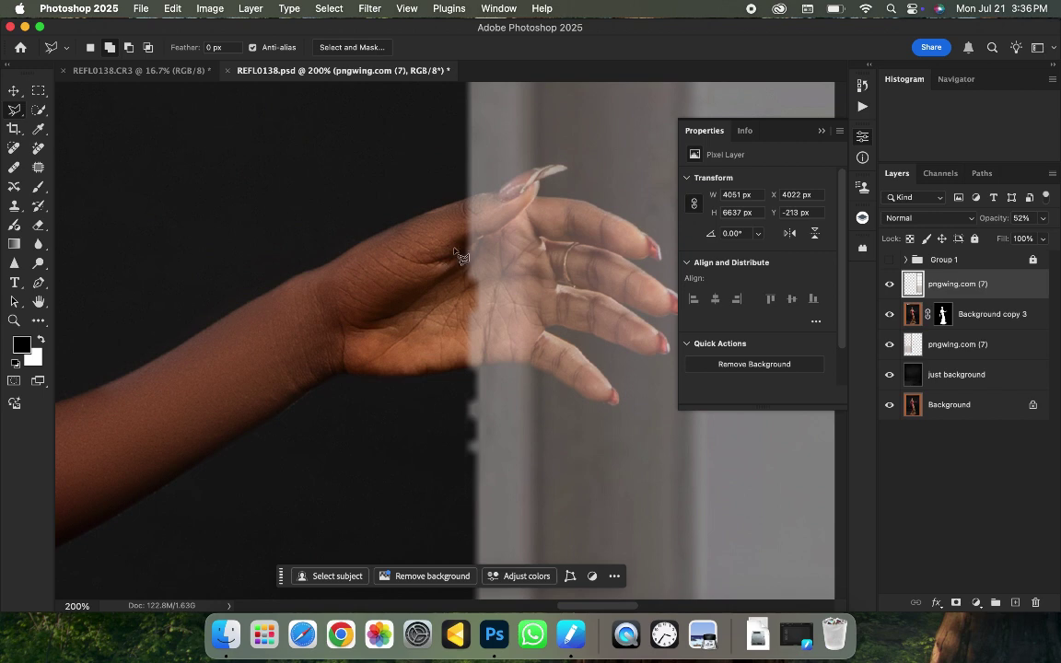
# - Lasso around the model's fingernail and erase the door area covering it
pyautogui.moveTo(468, 242)
pyautogui.mouseDown()
pyautogui.moveTo(518, 225)
pyautogui.moveTo(553, 173)
pyautogui.mouseUp()
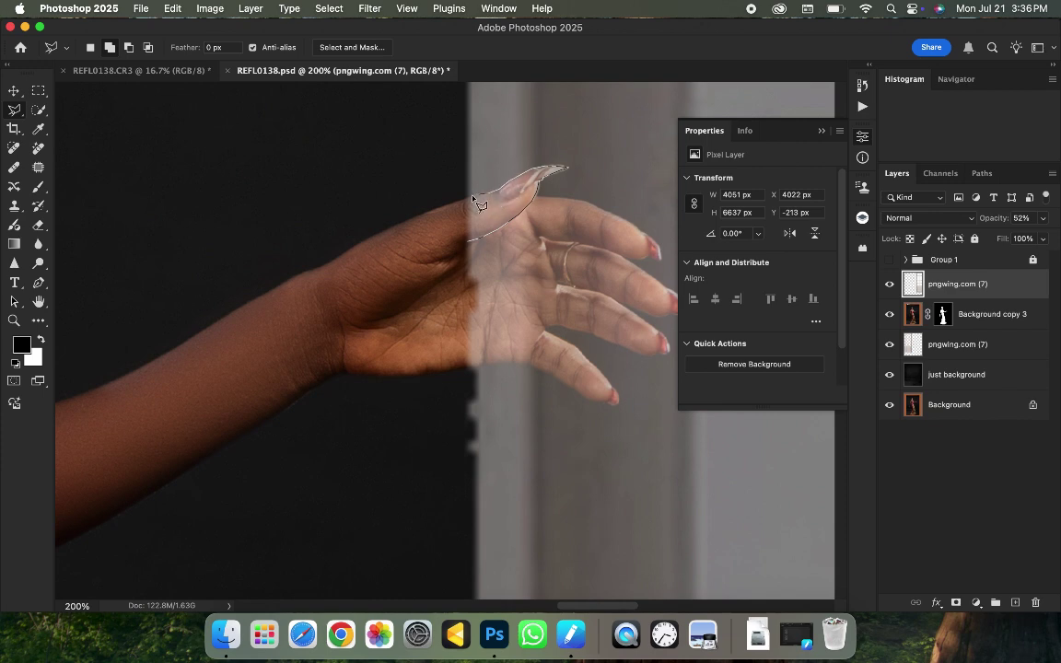
pyautogui.moveTo(495, 195)
pyautogui.mouseDown()
pyautogui.moveTo(468, 198)
pyautogui.moveTo(453, 221)
pyautogui.moveTo(463, 245)
pyautogui.mouseUp()
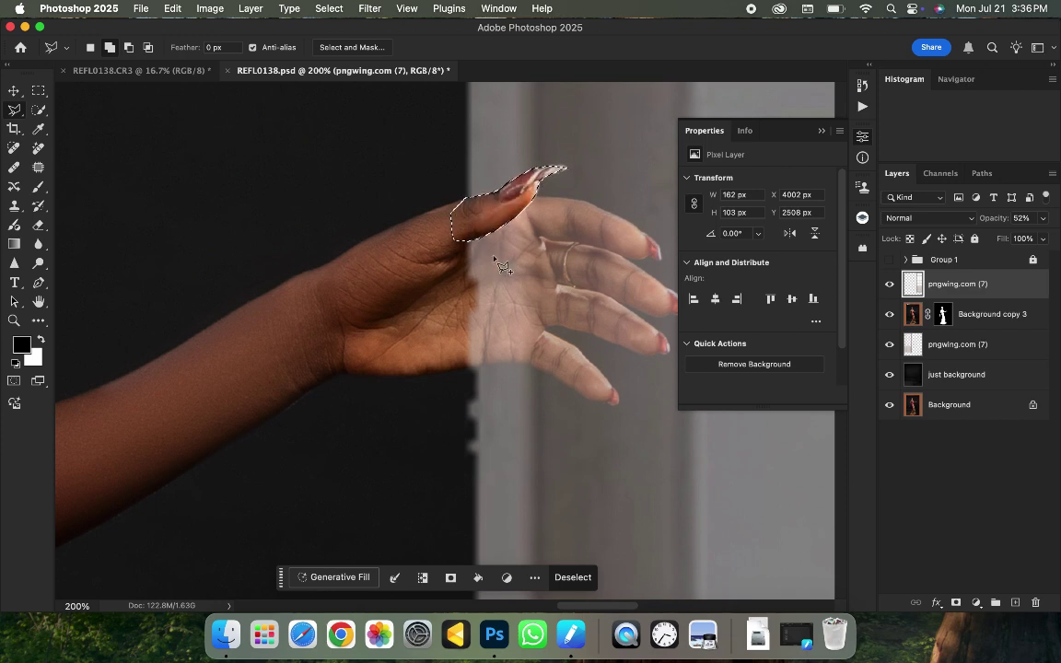
pyautogui.click(488, 225)
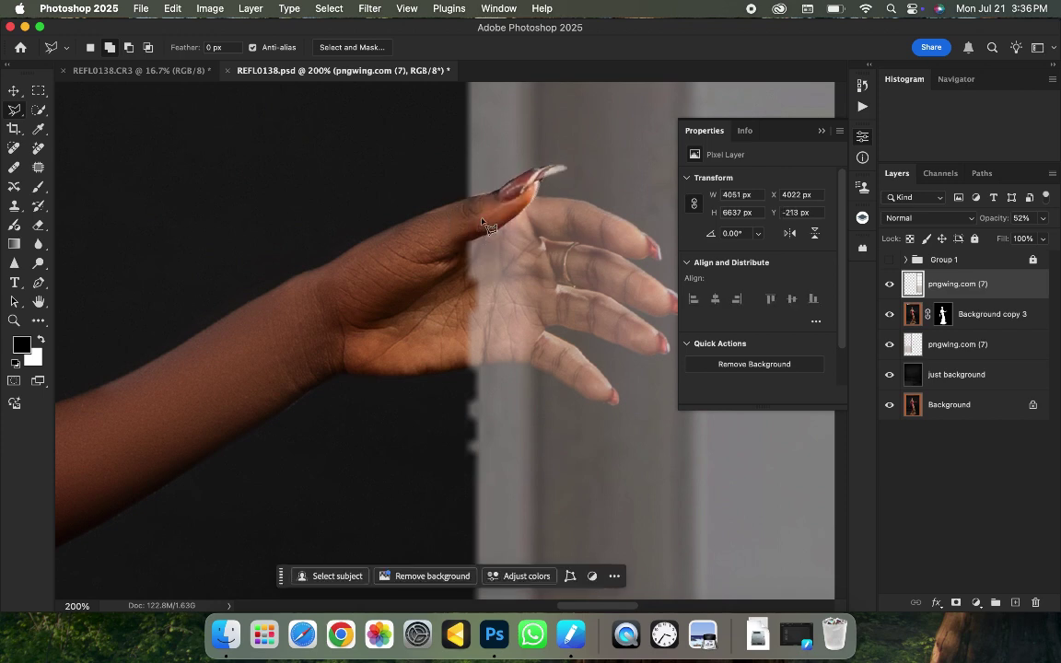
pyautogui.press('super+minus')
pyautogui.press('super+minus')
pyautogui.press('super+minus')
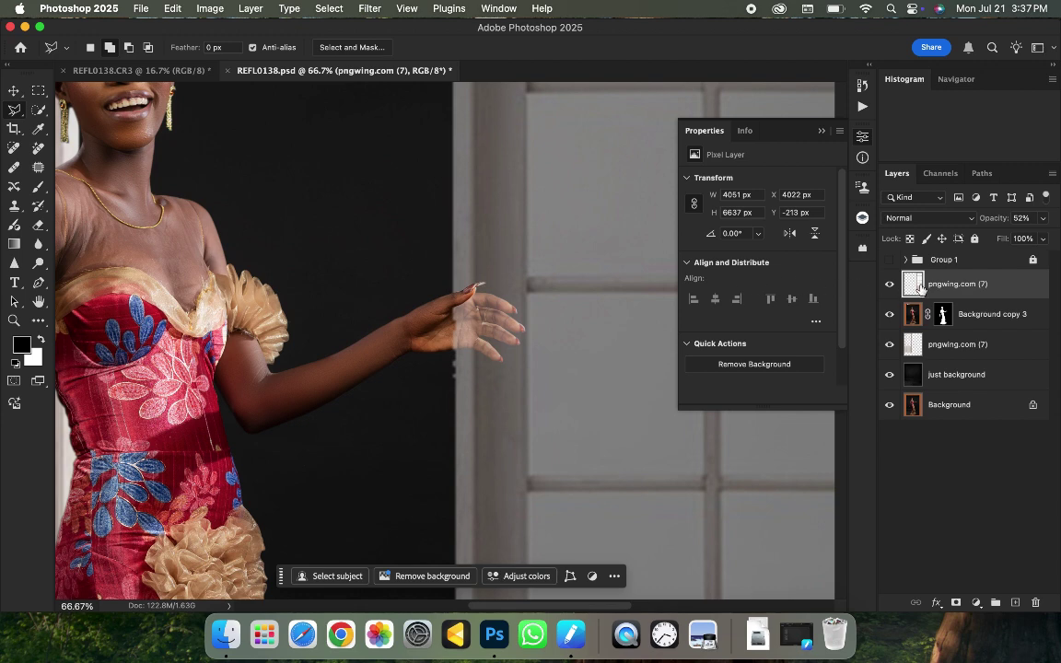
# - Raise the door layer's opacity back to 100% and zoom out to the whole composition
pyautogui.click(1044, 221)
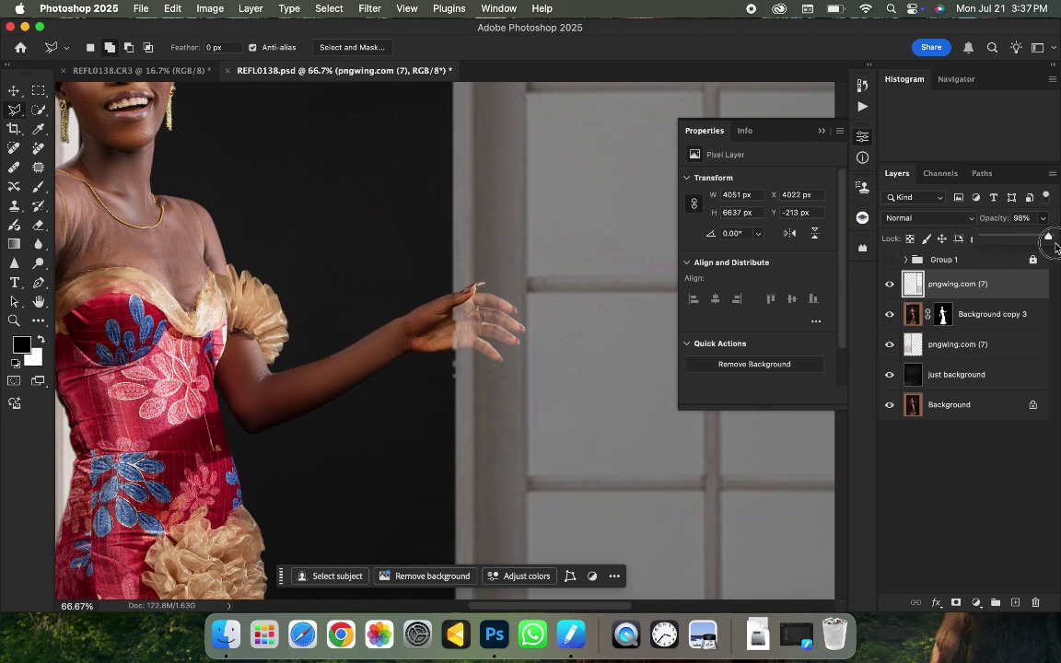
pyautogui.moveTo(1056, 243); pyautogui.dragTo(1059, 243)
pyautogui.press('super+minus')
pyautogui.press('super+minus')
pyautogui.press('super+minus')
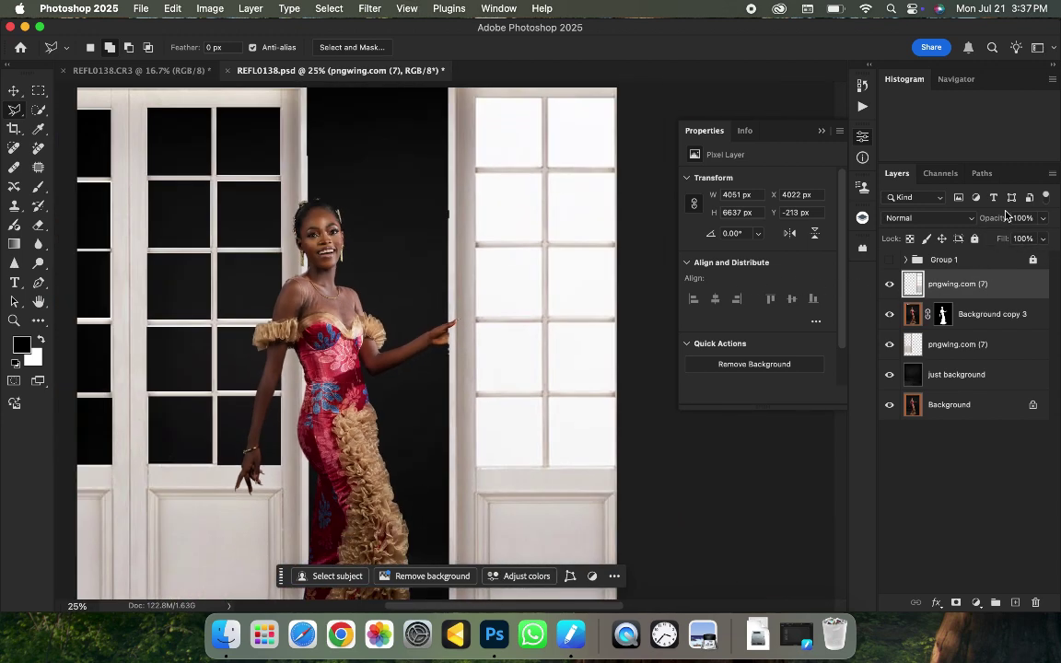
# - Select all the right door's glass panes with rectangular marquee boxes
pyautogui.press('super+minus')
pyautogui.press('super+minus')
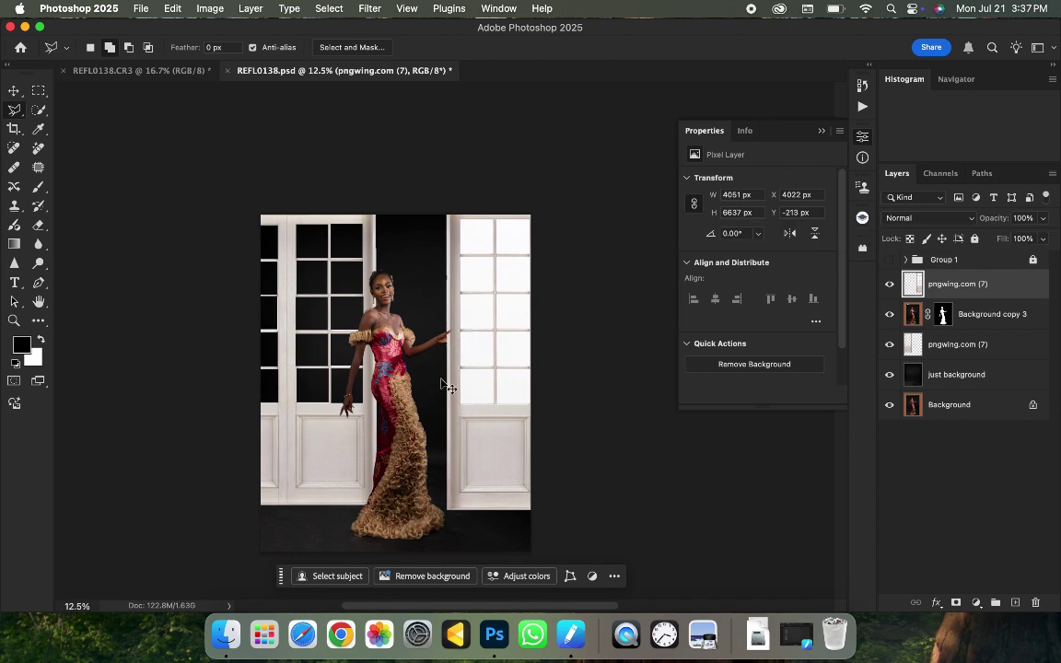
pyautogui.scroll(2, 443, 385)
pyautogui.scroll(-1, 438, 352)
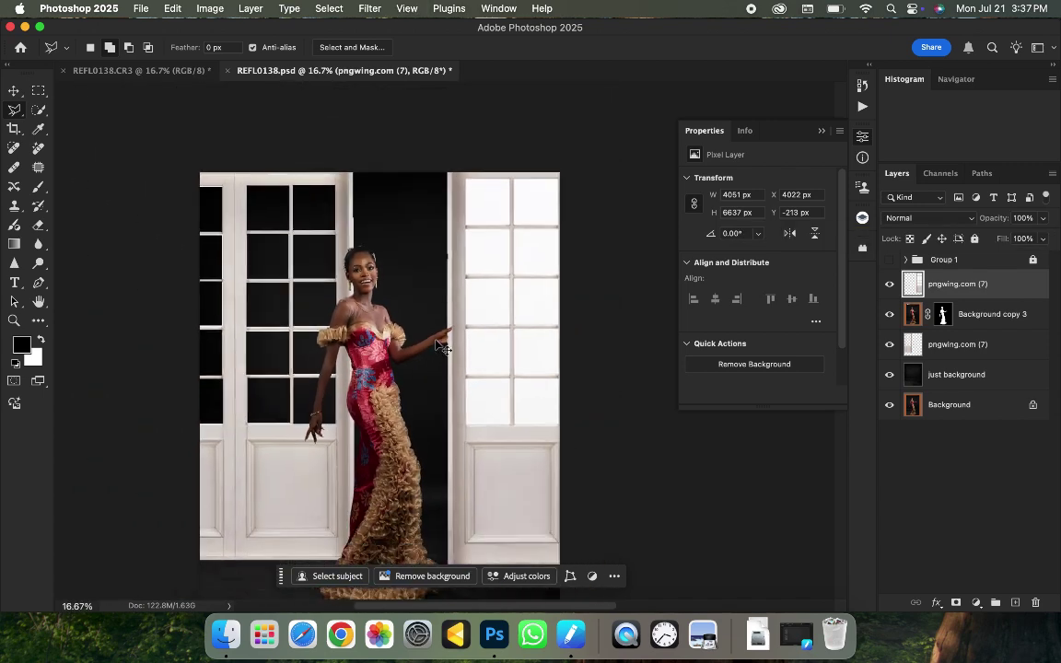
pyautogui.scroll(1, 443, 347)
pyautogui.press('super+minus')
pyautogui.press('super+minus')
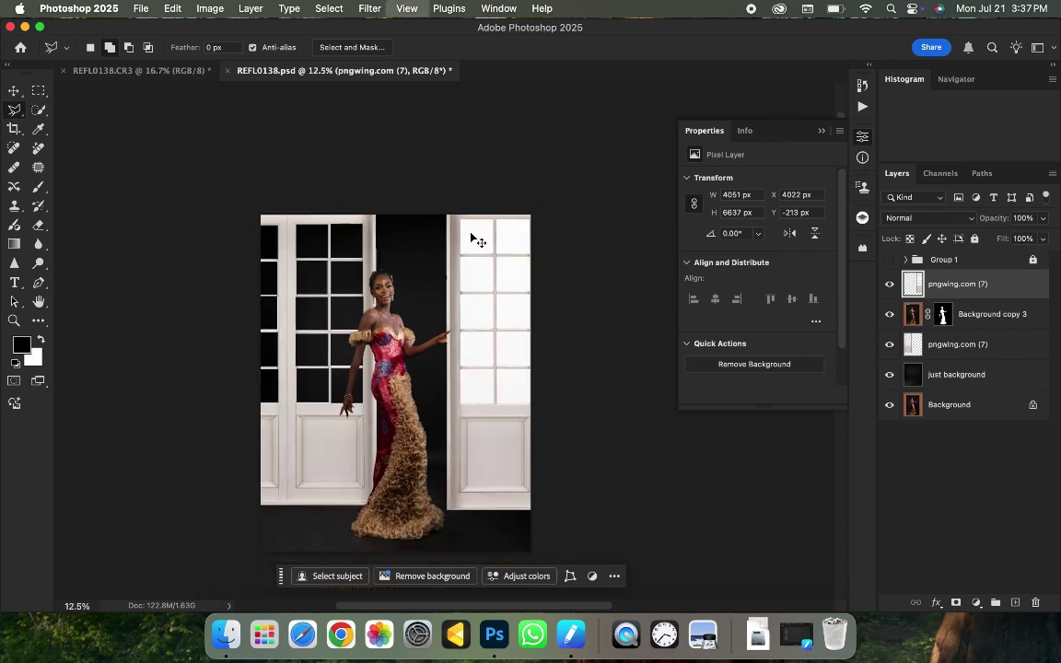
pyautogui.press('super+equal')
pyautogui.press('super+equal')
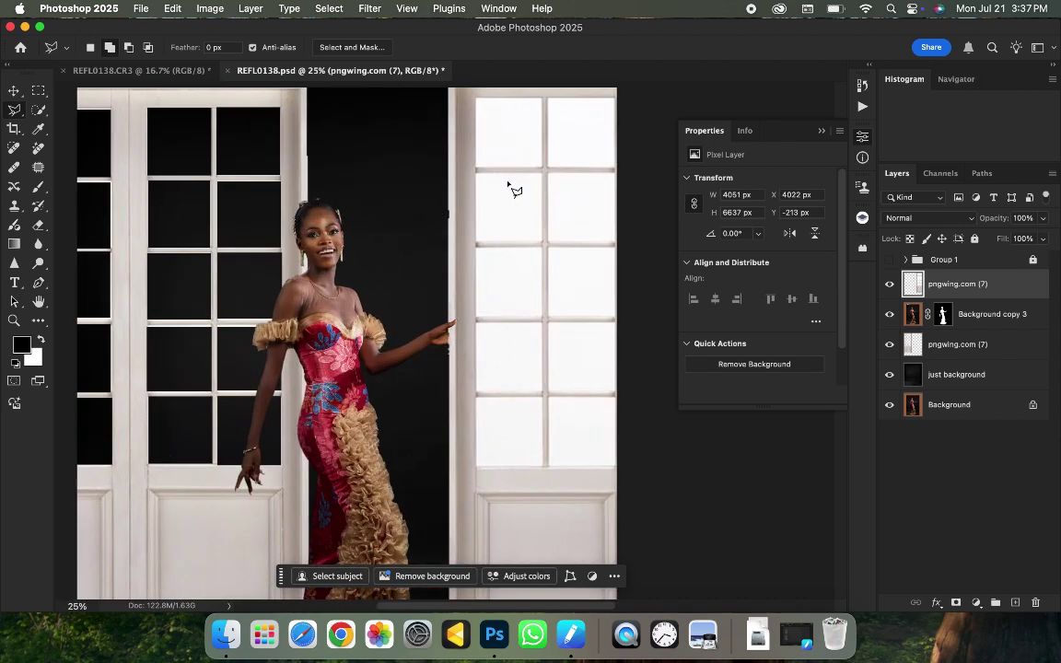
pyautogui.moveTo(558, 200); pyautogui.dragTo(543, 304)
pyautogui.press('m')
pyautogui.moveTo(474, 211); pyautogui.dragTo(542, 428)
pyautogui.moveTo(544, 210); pyautogui.dragTo(621, 433)
pyautogui.scroll(-3, 549, 372)
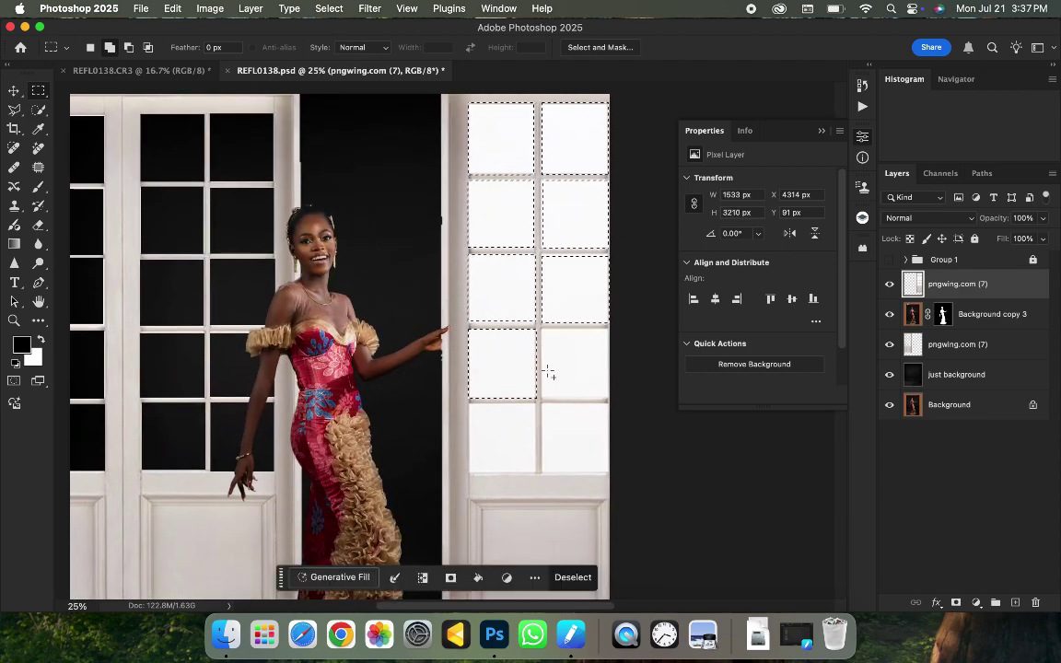
pyautogui.moveTo(469, 408); pyautogui.dragTo(611, 475)
pyautogui.press('super+minus')
pyautogui.press('super+equal')
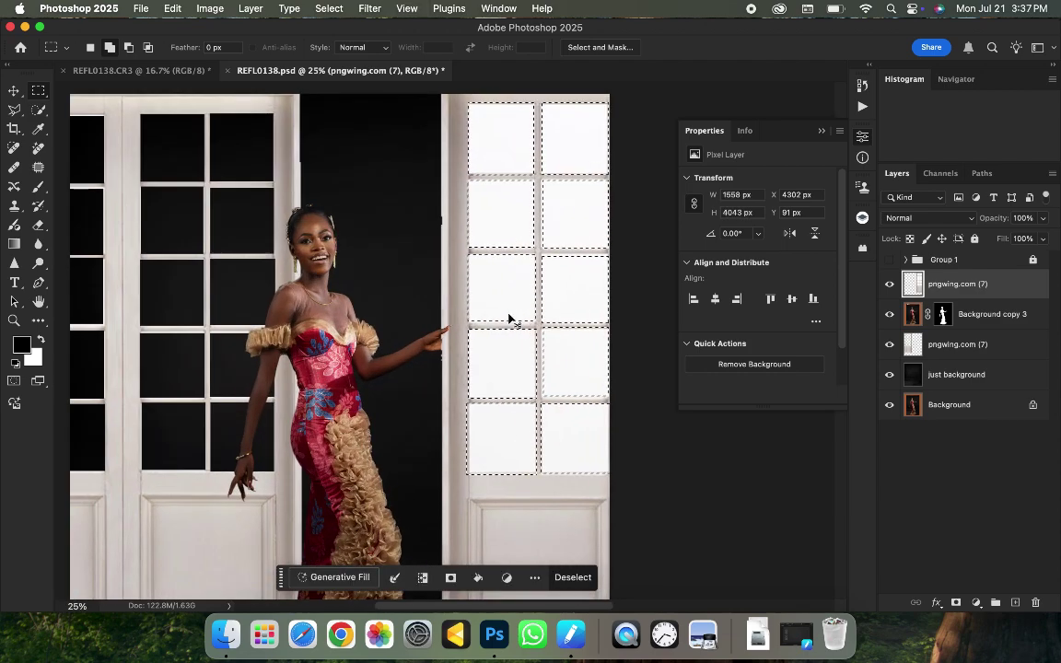
pyautogui.press('super+minus')
pyautogui.press('super+equal')
pyautogui.press('super+equal')
pyautogui.press('super+minus')
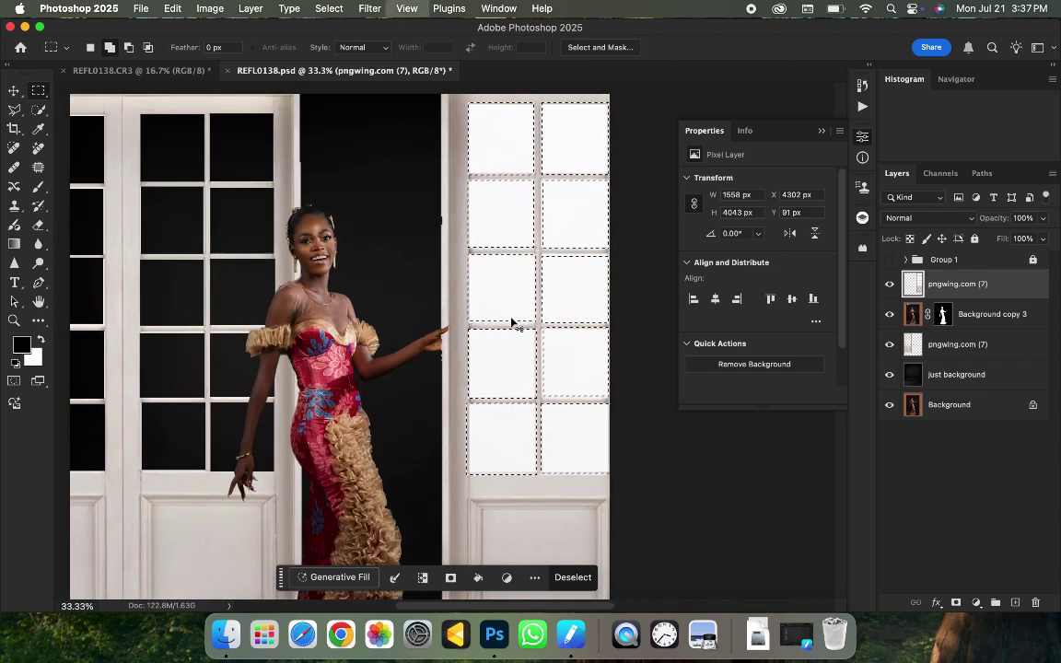
# - Fill the selected panes with black, deselect, and zoom in and out to review
pyautogui.press('Delete')
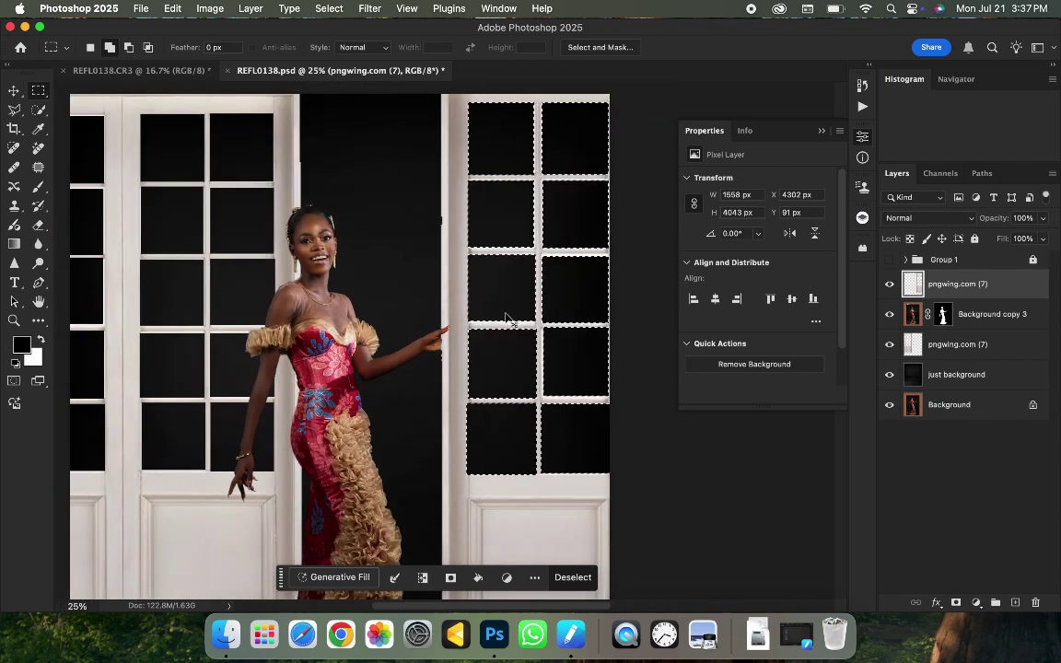
pyautogui.press('super+d')
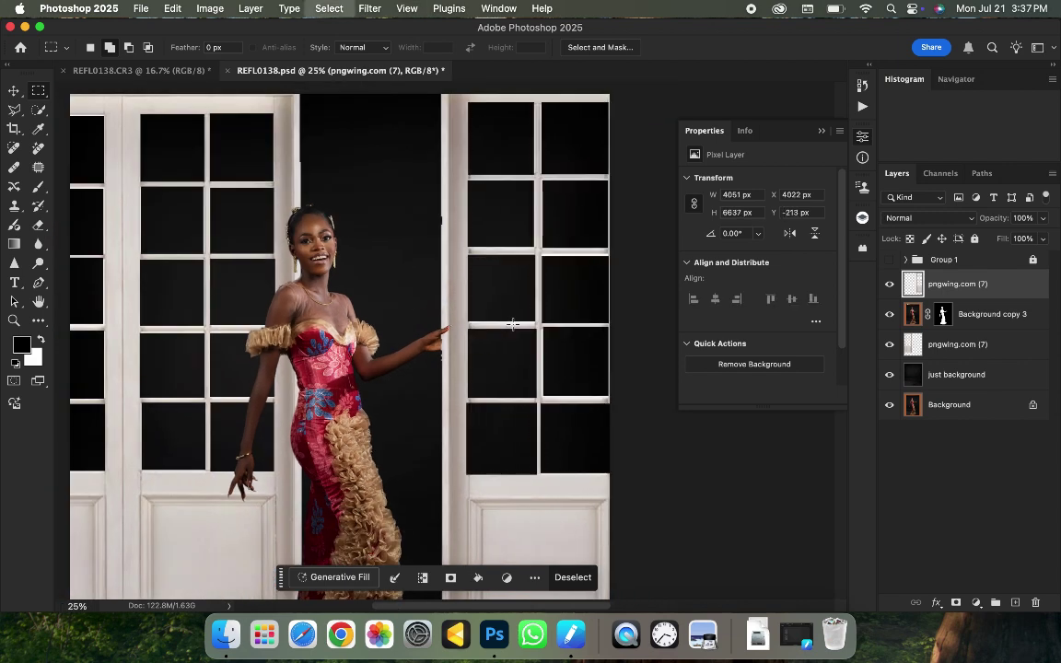
pyautogui.press('super+minus')
pyautogui.press('super+minus')
pyautogui.press('super+minus')
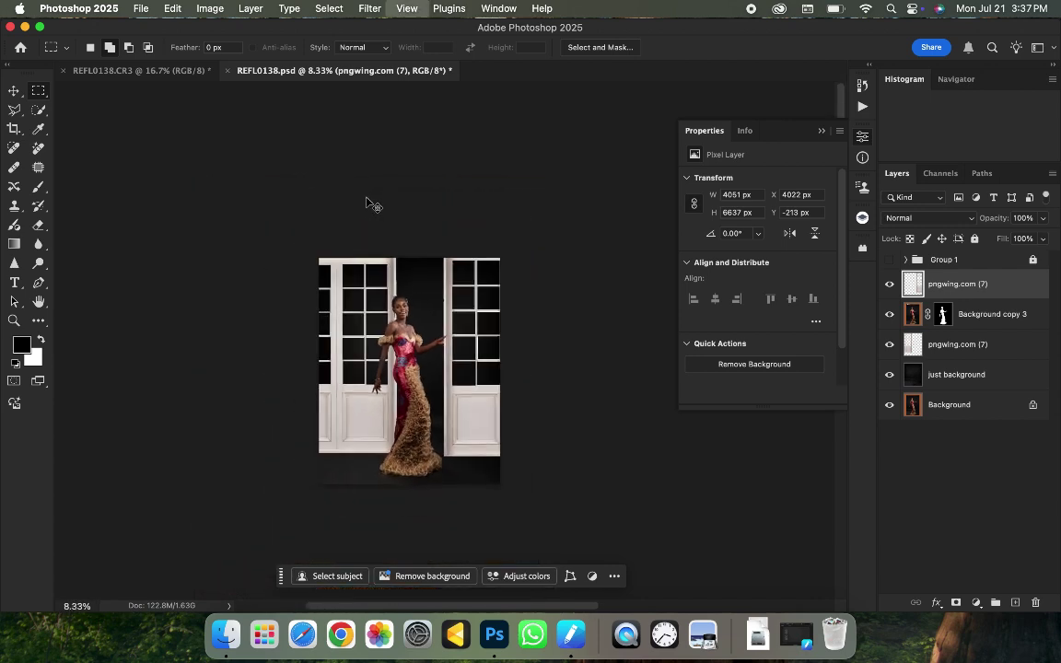
pyautogui.press('super+equal')
pyautogui.press('super+equal')
pyautogui.press('super+minus')
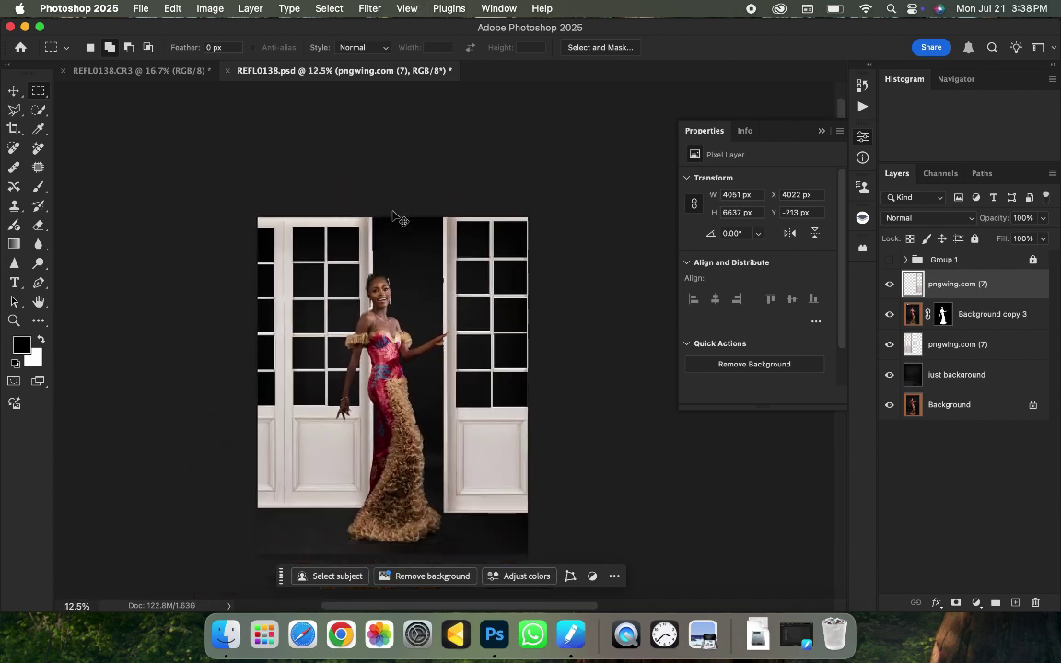
pyautogui.press('super+equal')
pyautogui.press('super+minus')
pyautogui.press('super+equal')
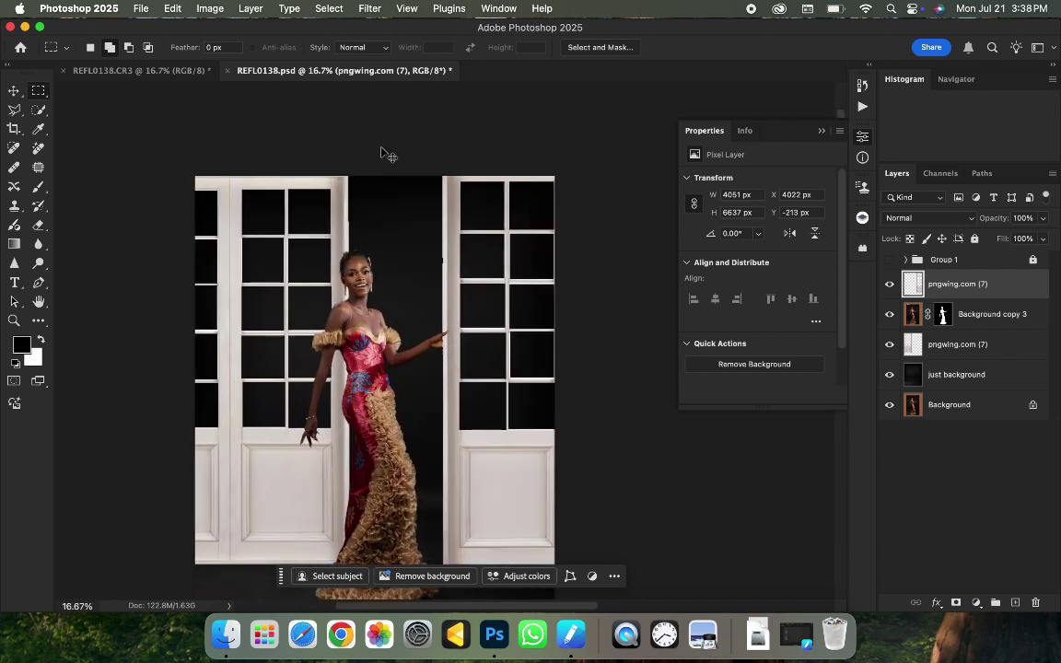
pyautogui.press('super+minus')
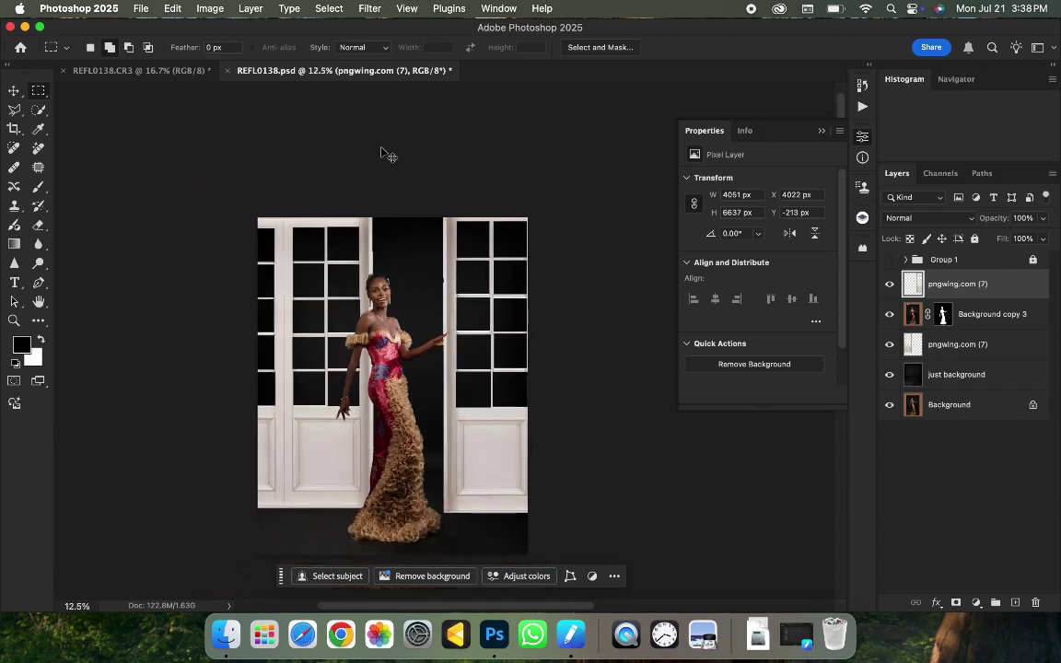
pyautogui.press('super+equal')
pyautogui.press('super+minus')
pyautogui.press('super+minus')
pyautogui.press('super+equal')
pyautogui.press('super+minus')
pyautogui.press('super+equal')
pyautogui.press('super+minus')
pyautogui.press('super+equal')
# - Add a Color Lookup adjustment layer and load mercylin.3dl as its 3DLUT file
pyautogui.click(977, 609)
pyautogui.click(976, 511)
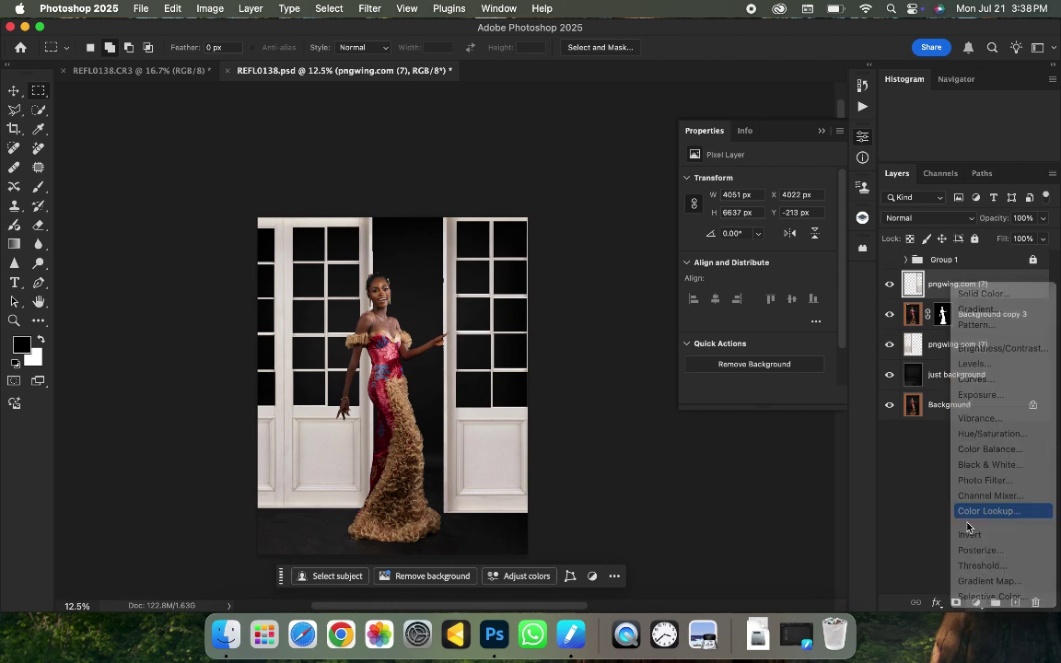
pyautogui.click(782, 184)
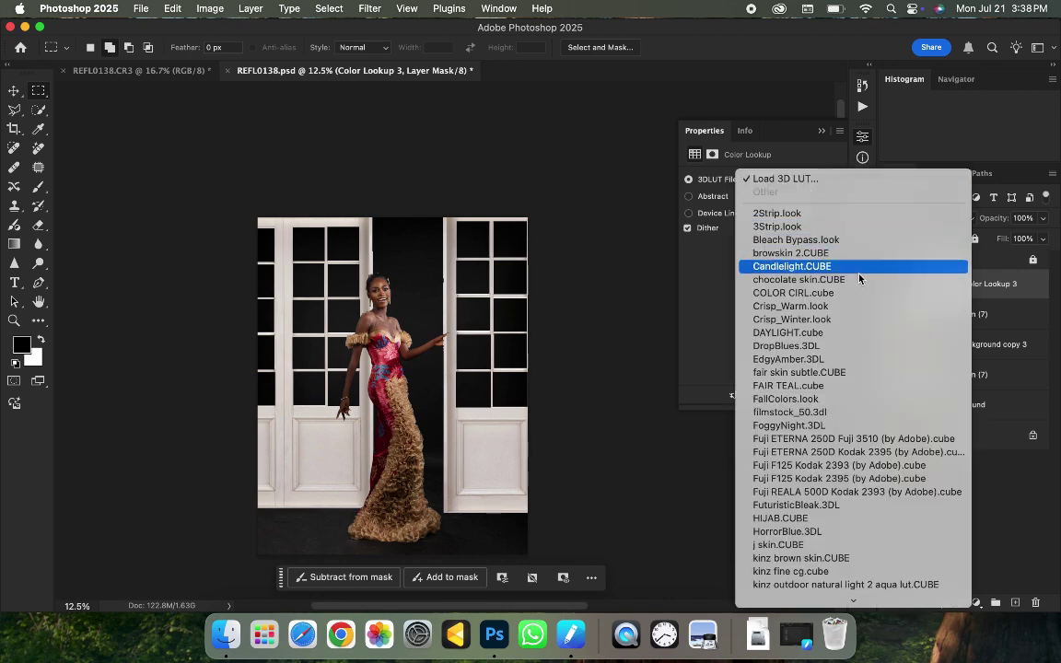
pyautogui.scroll(-4, 811, 478)
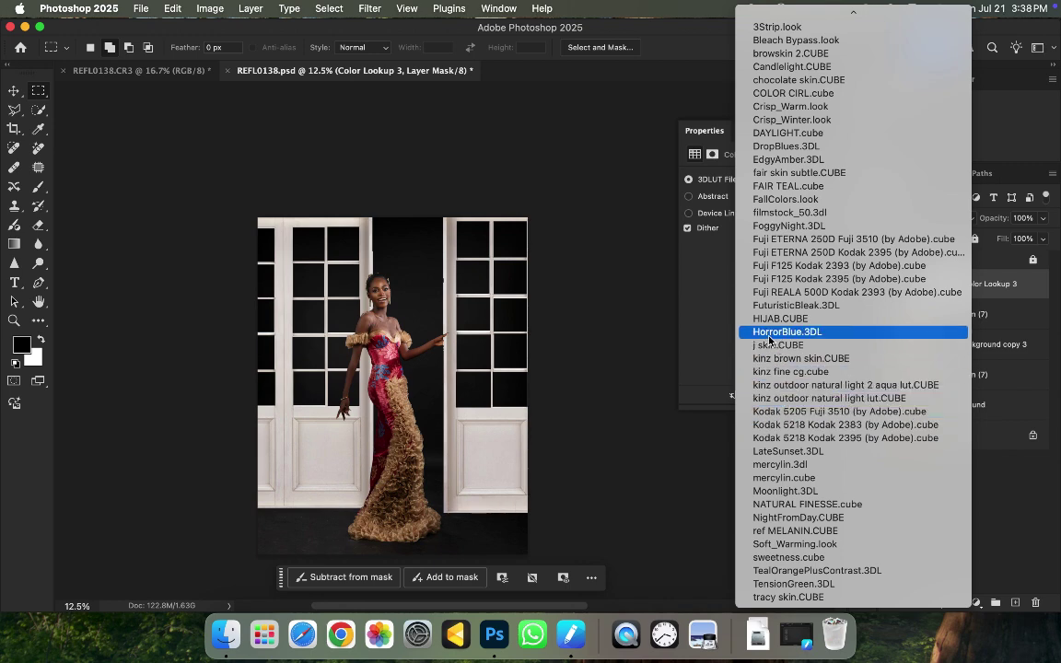
pyautogui.click(779, 464)
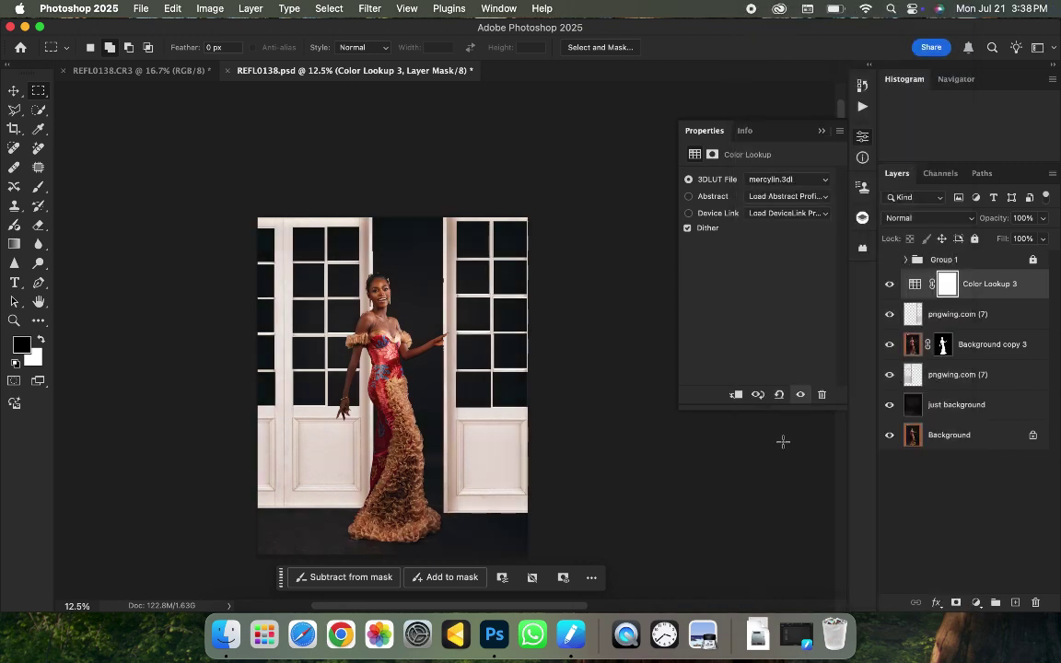
pyautogui.press('super+equal')
pyautogui.press('super+minus')
pyautogui.press('super+minus')
pyautogui.press('super+equal')
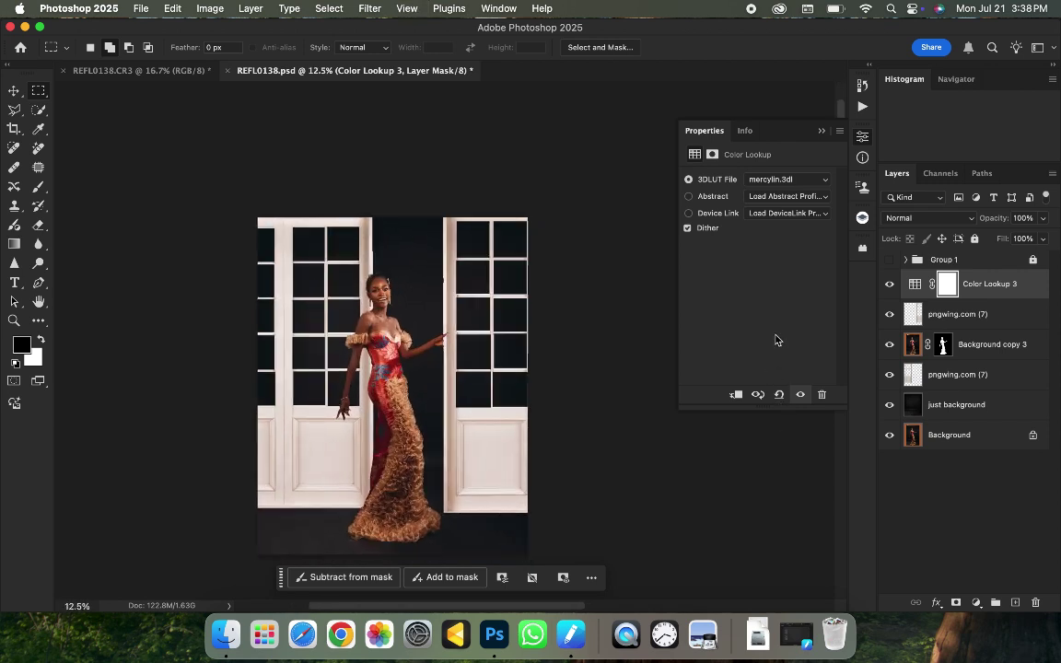